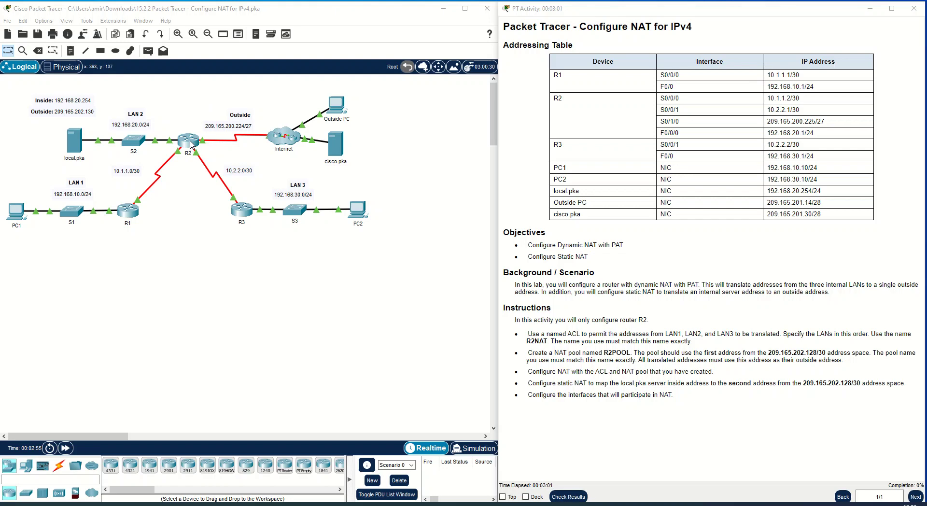
# Open router R2's command line and enter global configuration mode with en and conf t.
pyautogui.click(191, 143)
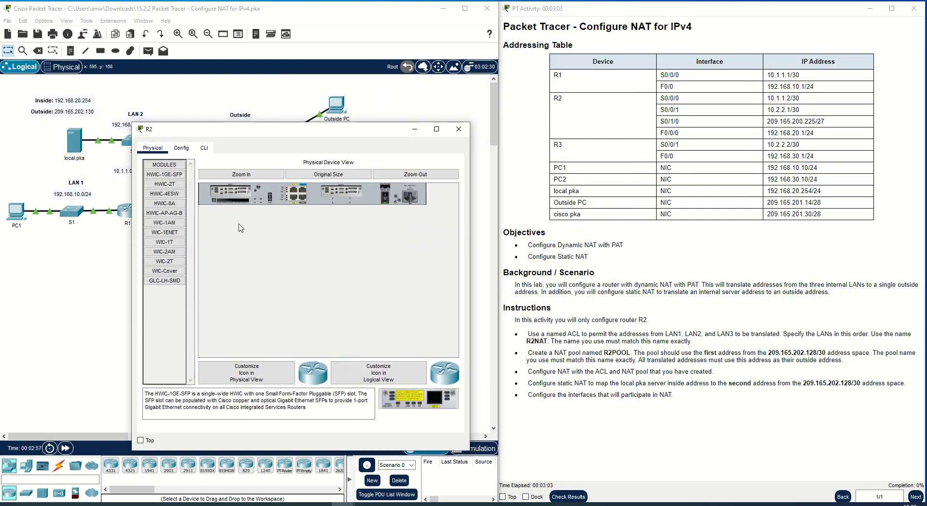
pyautogui.click(283, 272)
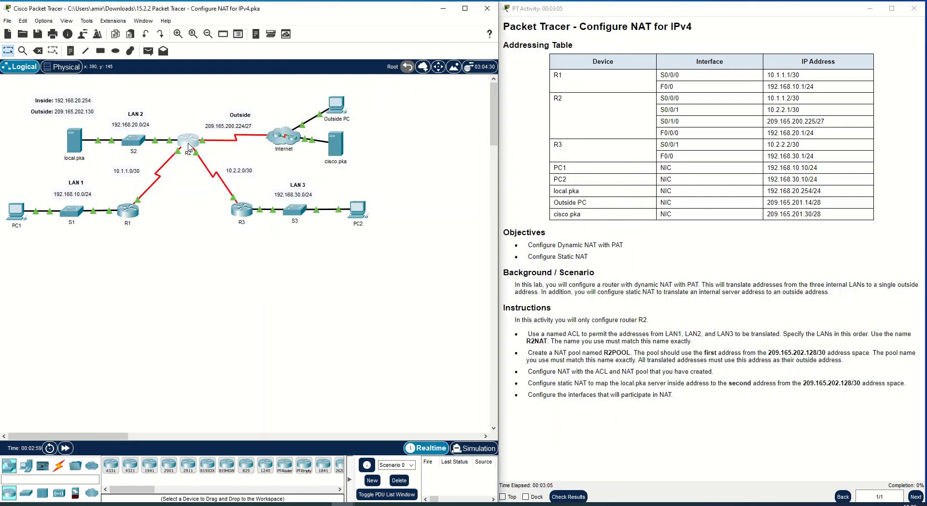
pyautogui.click(189, 147)
pyautogui.click(204, 148)
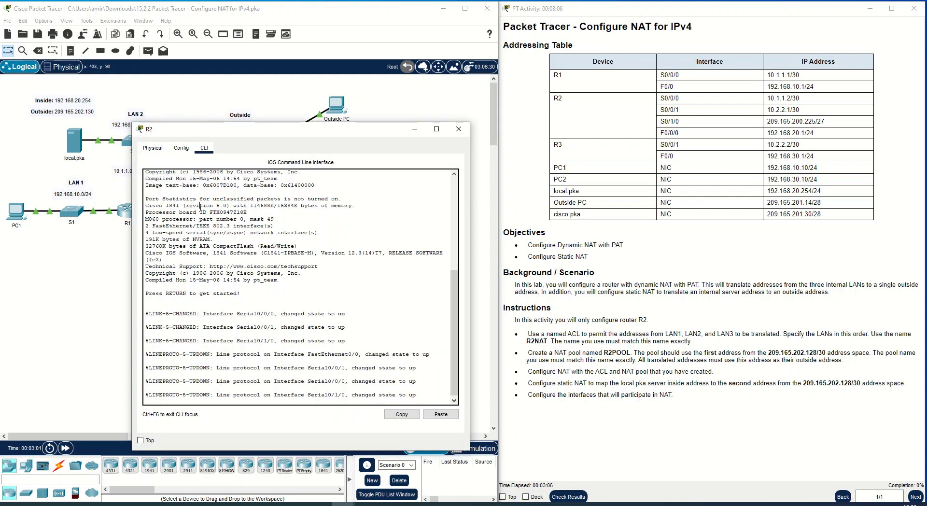
pyautogui.press('Return')
pyautogui.write('en')
pyautogui.press('Return')
pyautogui.press('Return')
pyautogui.write('conf t')
pyautogui.press('Return')
pyautogui.press('Return')
pyautogui.press('Return')
pyautogui.press('Return')
pyautogui.press('Return')
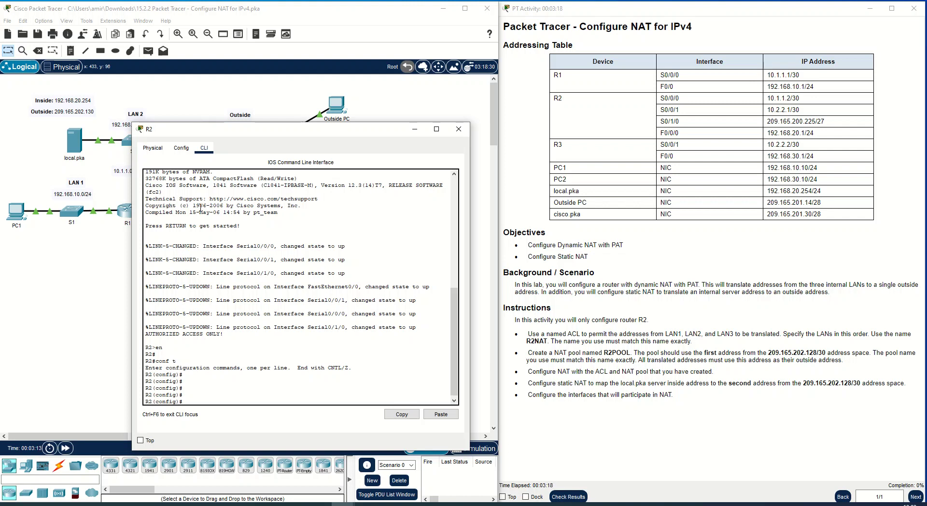
# Reposition R2's command-line window below the router in the topology, keeping the instructions readable, and bring it back up.
pyautogui.moveTo(279, 133); pyautogui.dragTo(537, 30)
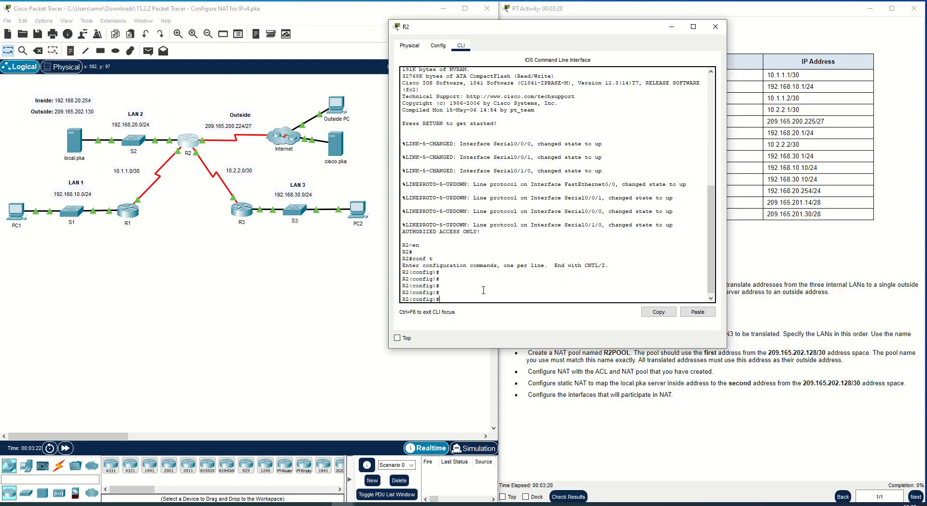
pyautogui.moveTo(542, 31); pyautogui.dragTo(278, 79)
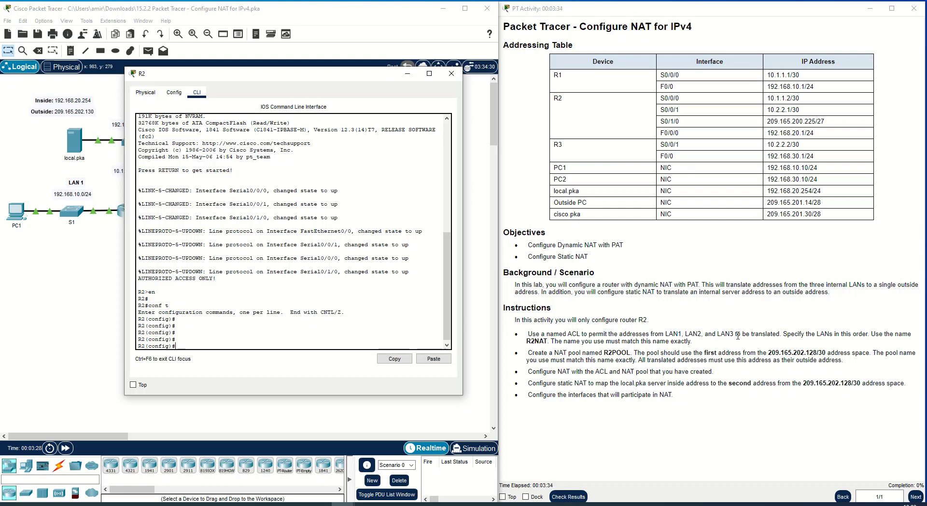
pyautogui.moveTo(319, 76); pyautogui.dragTo(236, 229)
pyautogui.doubleClick(83, 186)
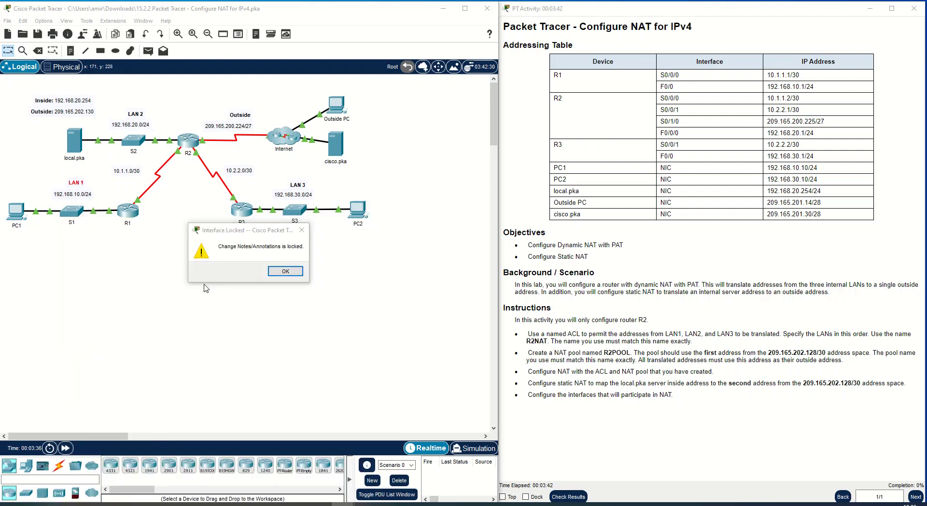
pyautogui.press('Return')
pyautogui.click(191, 153)
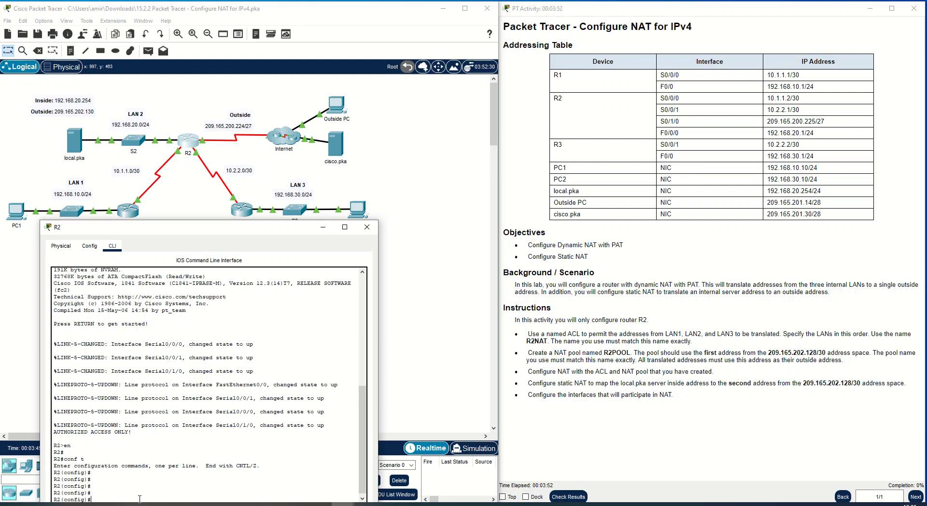
# Create a standard named access list called R2NAT on R2, copying the name from the instructions.
pyautogui.write('ip acc')
pyautogui.press('Tab')
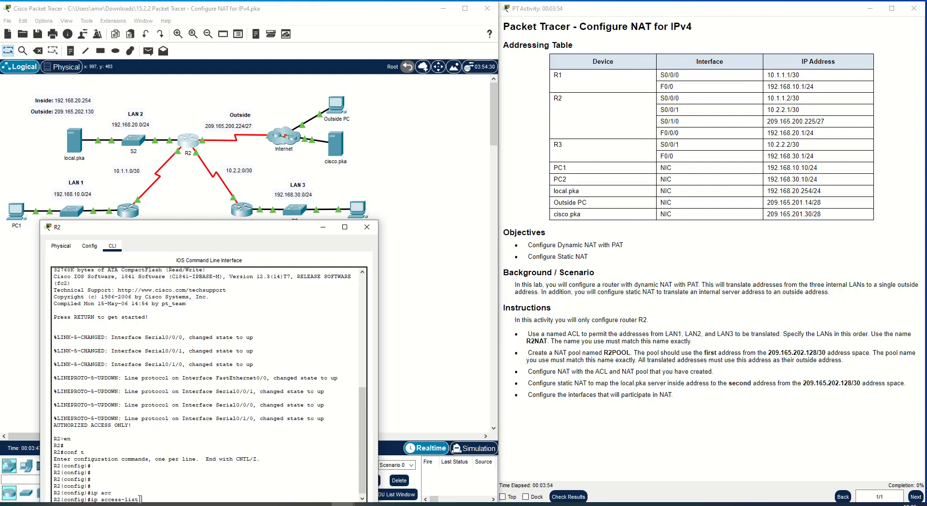
pyautogui.write('st')
pyautogui.press('Tab')
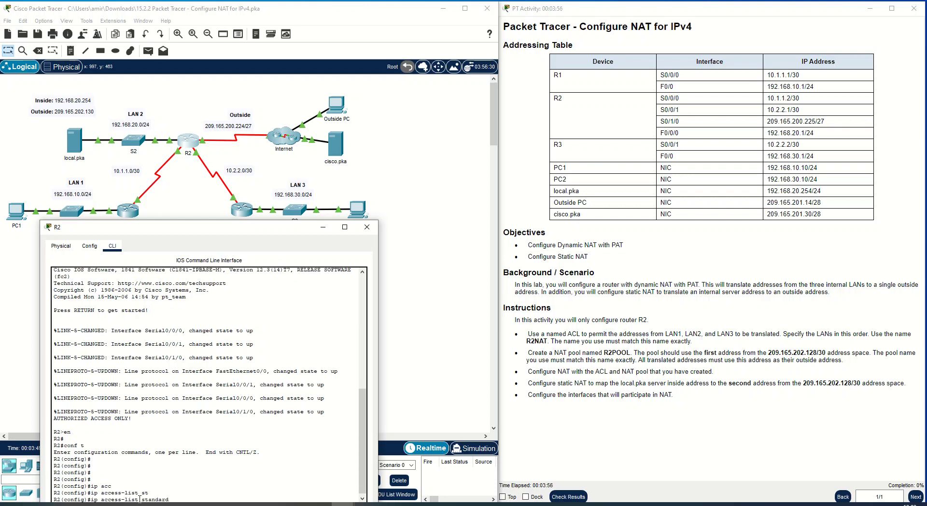
pyautogui.moveTo(527, 340); pyautogui.dragTo(548, 341)
pyautogui.rightClick(538, 342)
pyautogui.click(550, 348)
pyautogui.click(208, 479)
pyautogui.hotkey('ctrl', 'v')
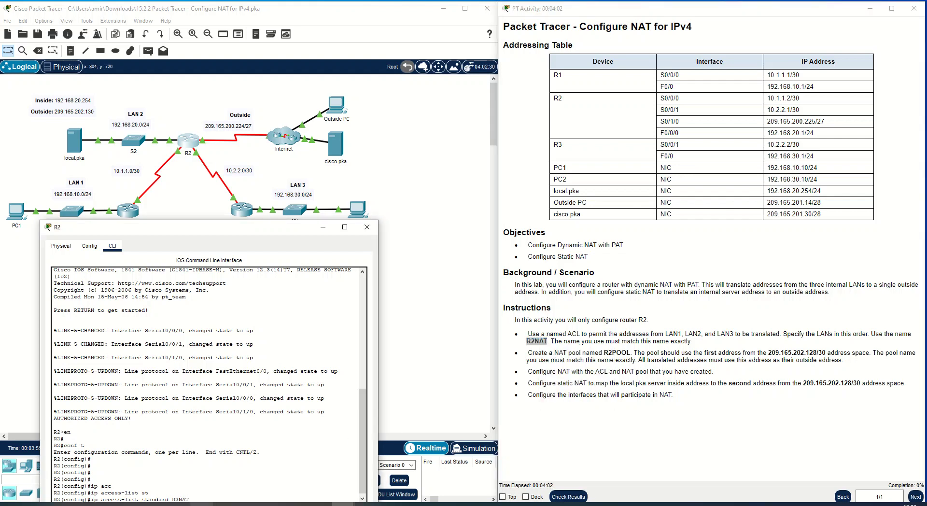
pyautogui.press('Return')
# Permit the LAN 1 network 192.168.10.0 with wildcard 0.0.0.255 in the access list, checking the command help for the wildcard.
pyautogui.write('permi')
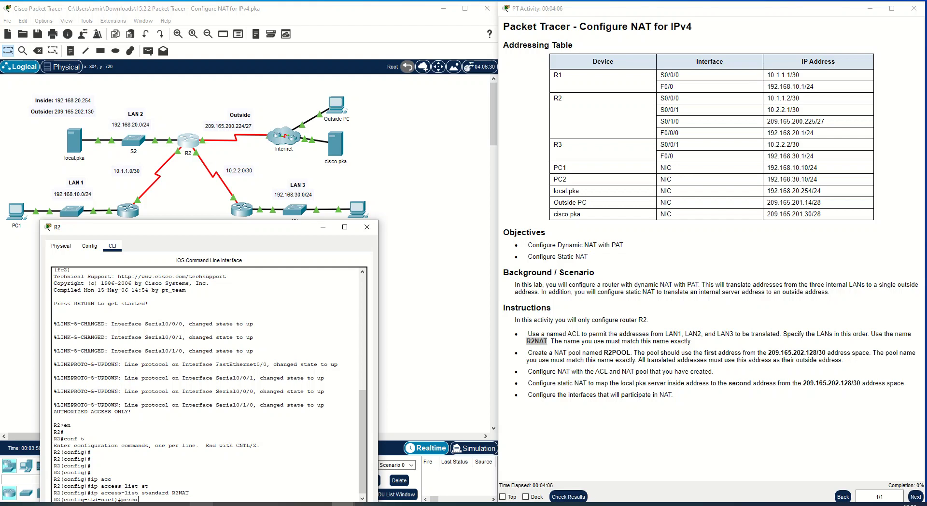
pyautogui.write('t')
pyautogui.press('Tab')
pyautogui.write('192.168.10.0 ')
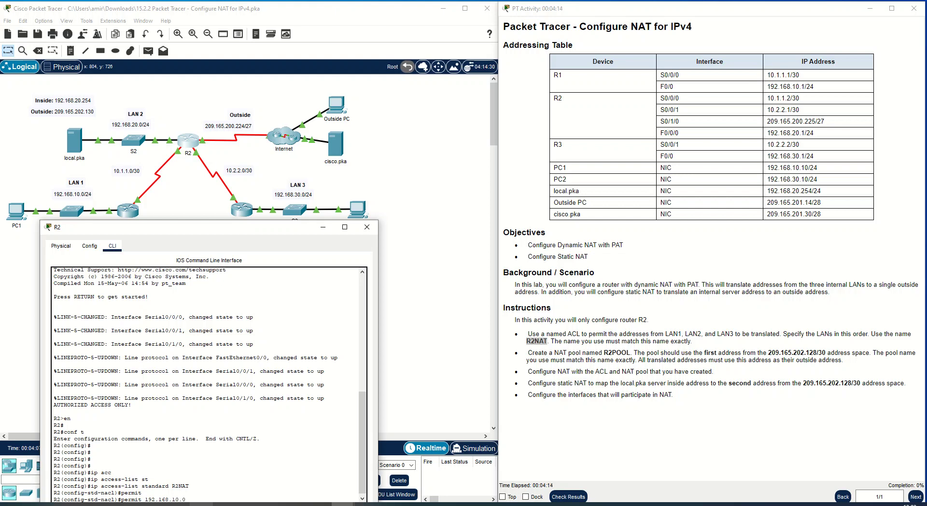
pyautogui.write('?')
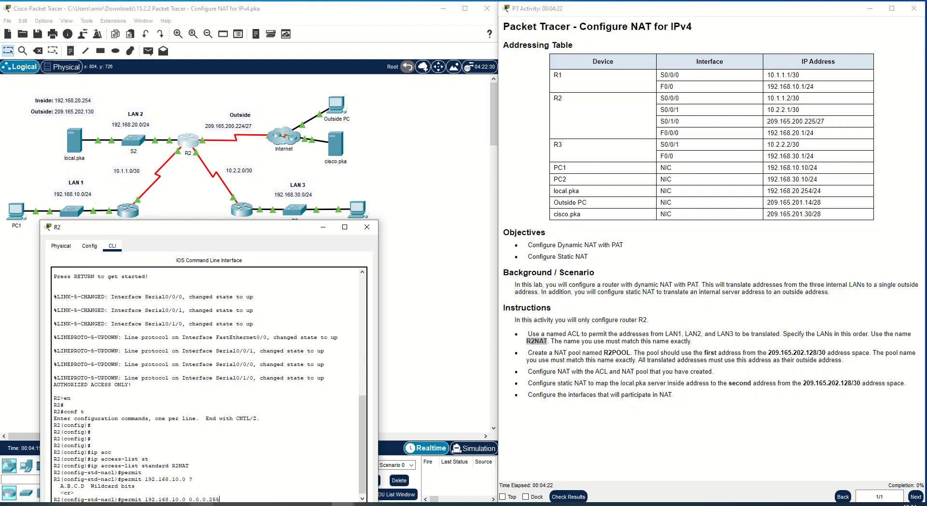
pyautogui.press('Return')
# Permit the LAN 2 network 192.168.20.0 0.0.0.255 by reusing and editing the previous permit command.
pyautogui.press('Up')
pyautogui.press('Left')
pyautogui.press('Left')
pyautogui.press('Left')
pyautogui.press('Left')
pyautogui.press('Left')
pyautogui.press('Left')
pyautogui.press('Left')
pyautogui.press('Left')
pyautogui.press('Left')
pyautogui.press('Left')
pyautogui.press('Left')
pyautogui.press('Left')
pyautogui.press('Left')
pyautogui.press('BackSpace')
pyautogui.write('2')
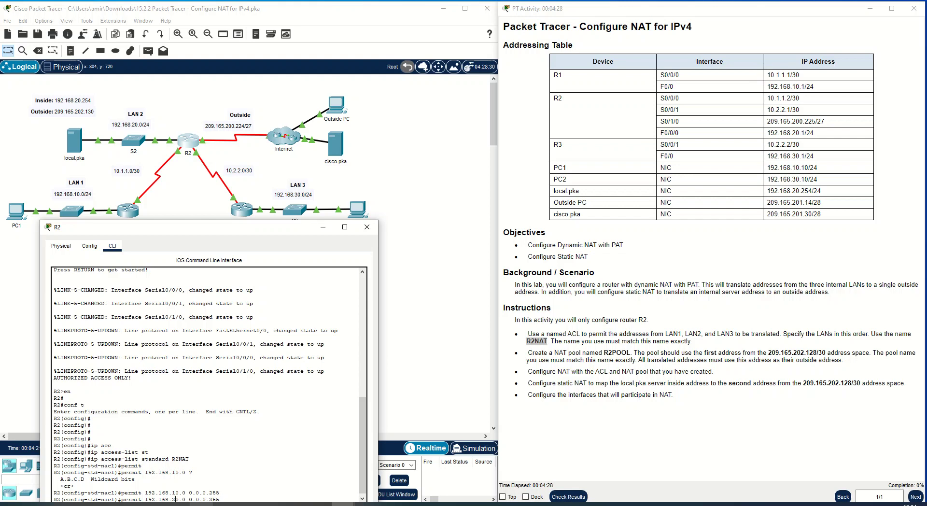
pyautogui.press('Return')
# Permit the LAN 3 network 192.168.30.0 0.0.0.255, and exit access-list configuration mode.
pyautogui.press('Up')
pyautogui.press('BackSpace')
pyautogui.write('30.0 0.0.0.255')
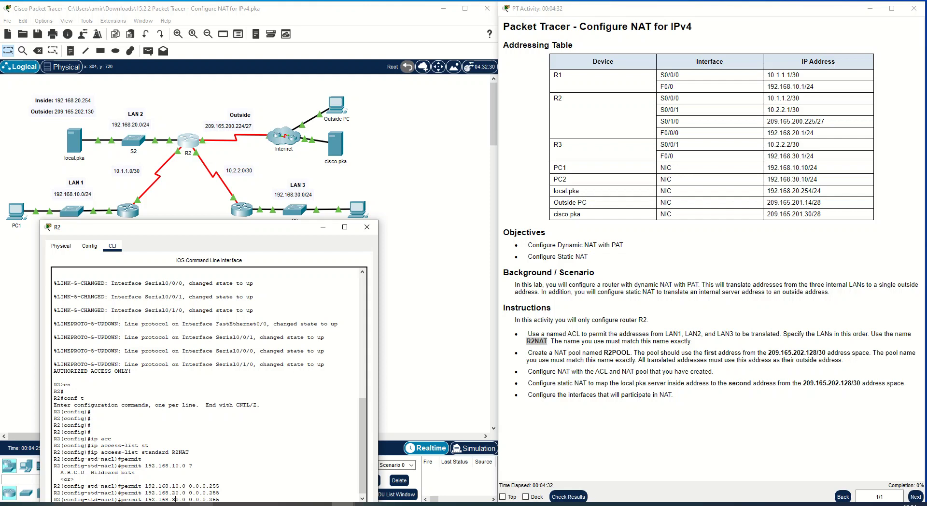
pyautogui.press('Return')
pyautogui.write('exit')
pyautogui.press('Return')
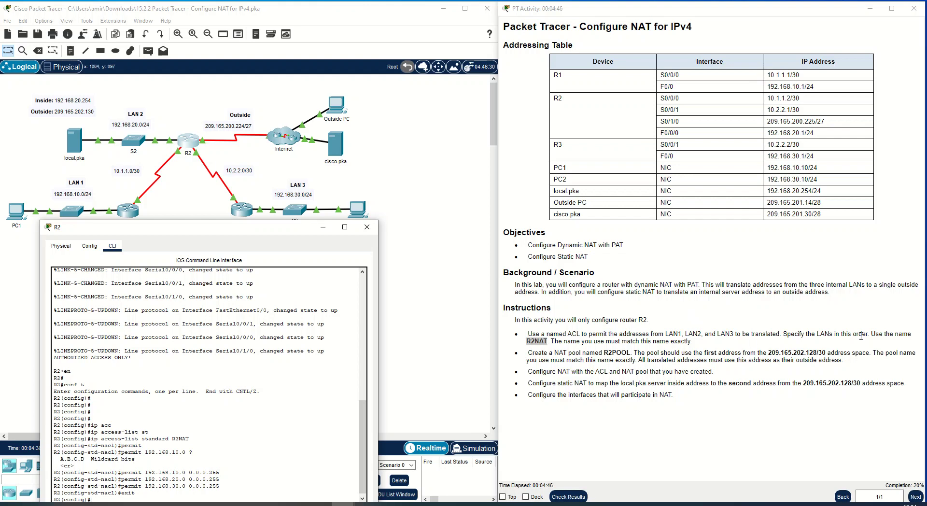
# Begin an ip nat pool command with the pool name R2POOL copied from the instructions.
pyautogui.moveTo(705, 352); pyautogui.dragTo(868, 353)
pyautogui.click(710, 383)
pyautogui.moveTo(604, 353); pyautogui.dragTo(626, 353)
pyautogui.click(159, 495)
pyautogui.write('ip nat')
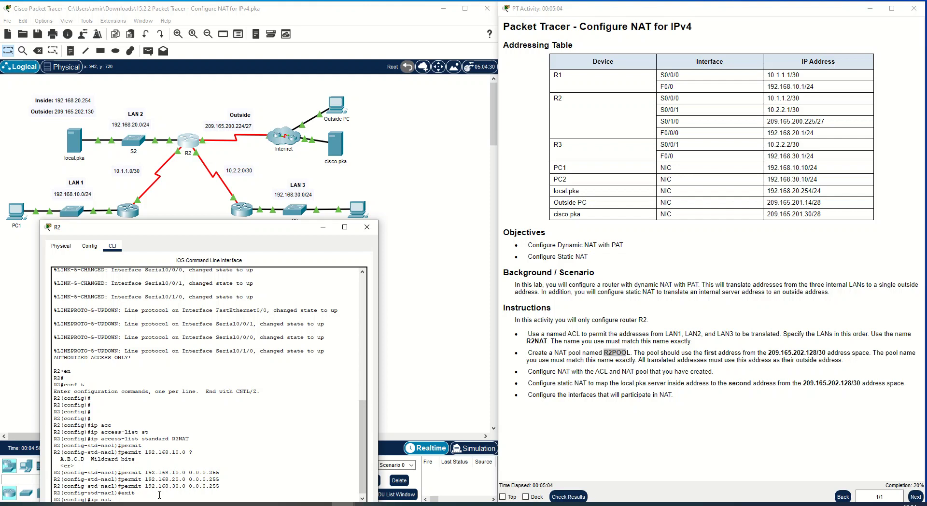
pyautogui.write('poo')
pyautogui.press('Tab')
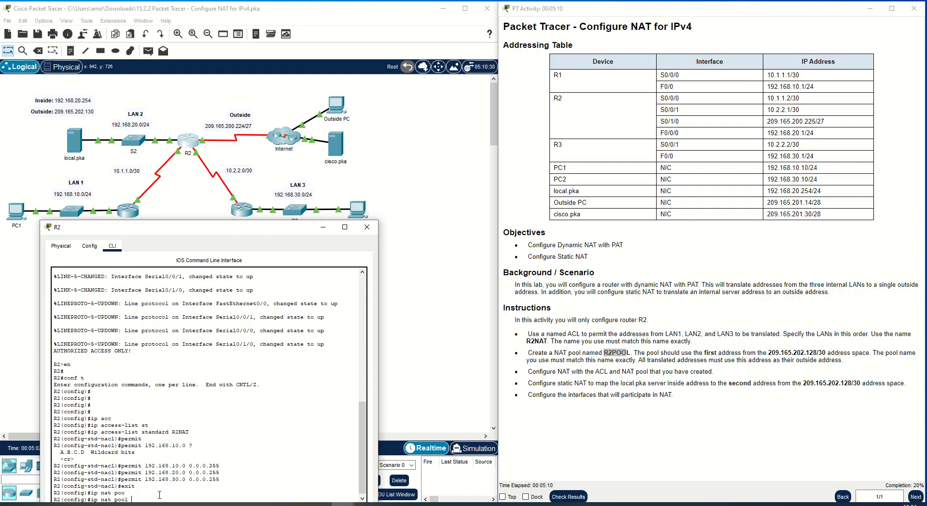
pyautogui.click(627, 353)
pyautogui.moveTo(632, 354); pyautogui.dragTo(605, 354)
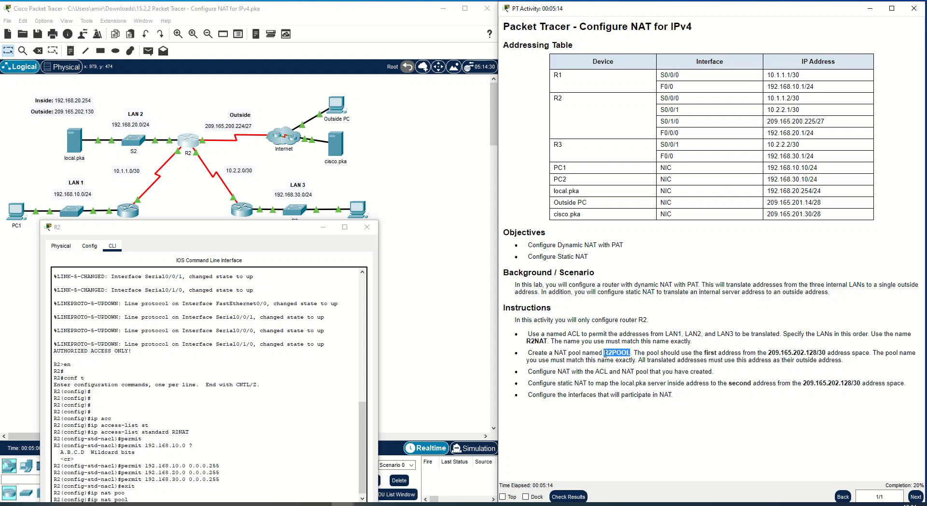
pyautogui.rightClick(612, 352)
pyautogui.click(632, 357)
pyautogui.rightClick(203, 501)
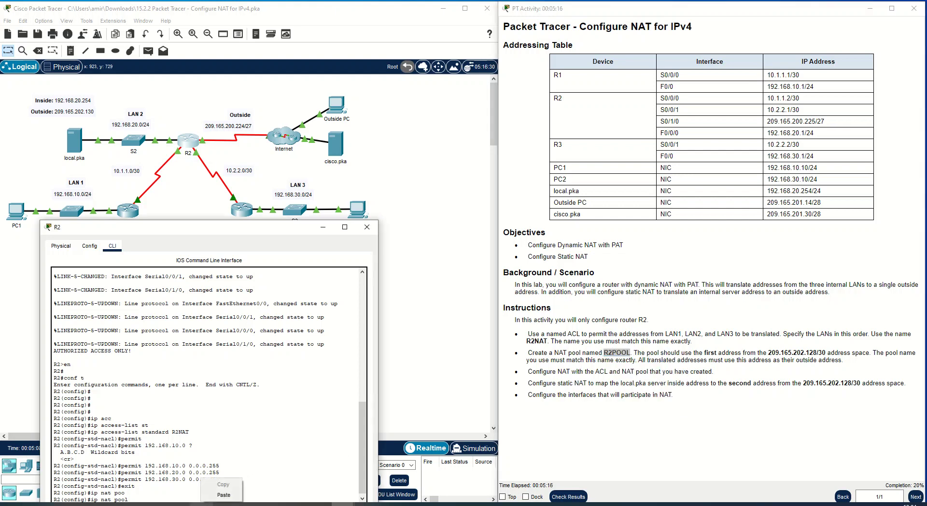
pyautogui.click(224, 495)
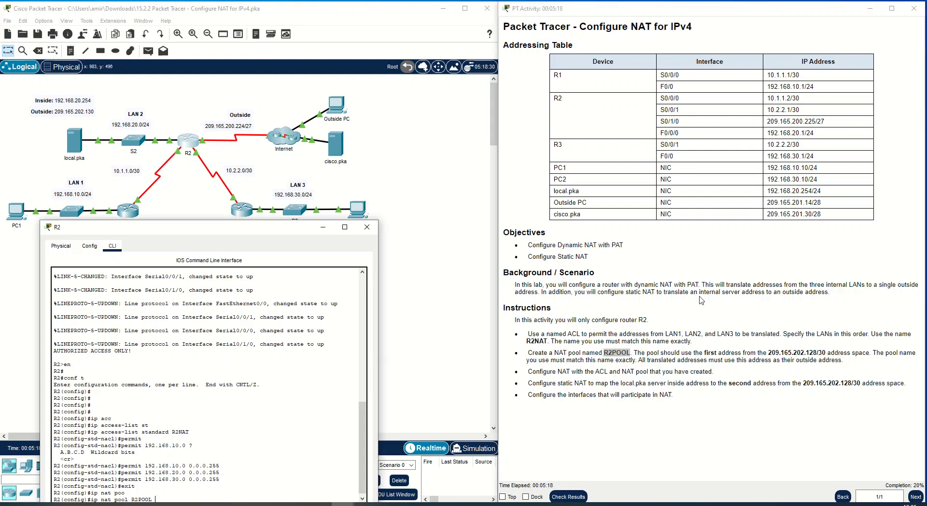
# Add 209.165.202.129 as the pool's start address, adapting the copied network address, and query the next parameter.
pyautogui.moveTo(768, 352); pyautogui.dragTo(817, 352)
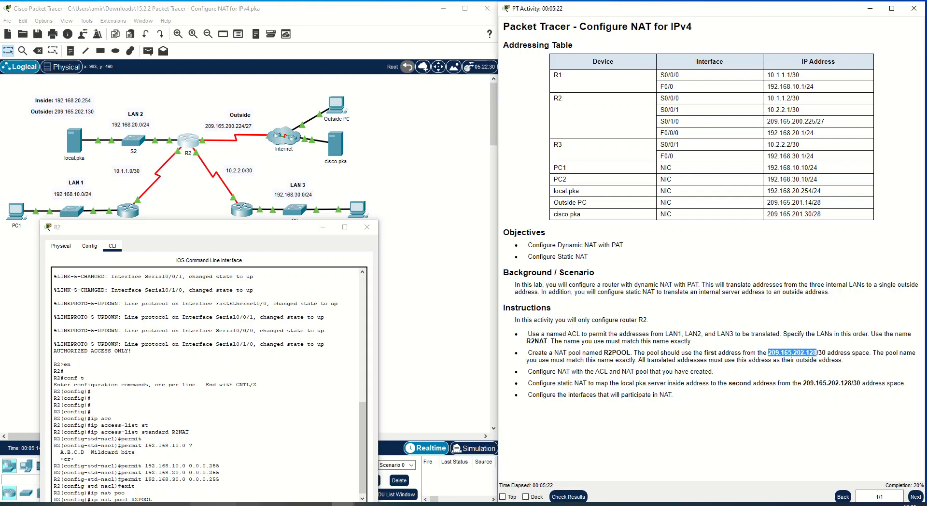
pyautogui.rightClick(175, 498)
pyautogui.click(205, 490)
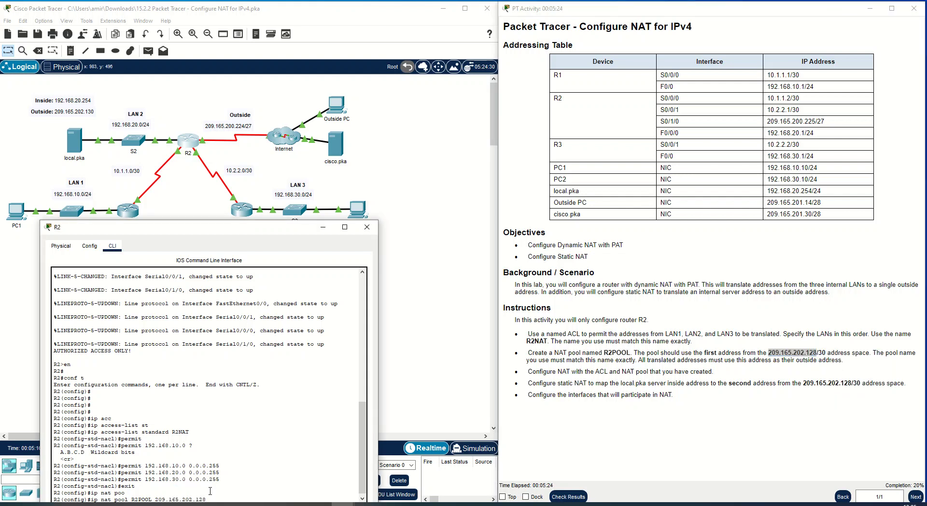
pyautogui.write('9 ?')
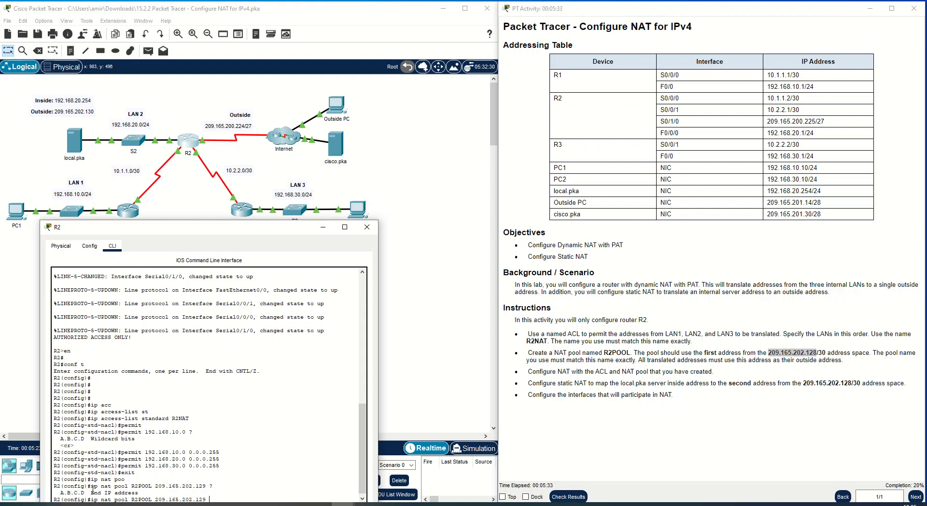
# Add 209.165.202.129 as the pool's end address by copying the start address, and query the next parameter.
pyautogui.moveTo(92, 492); pyautogui.dragTo(138, 493)
pyautogui.click(257, 500)
pyautogui.moveTo(202, 499); pyautogui.dragTo(171, 502)
pyautogui.click(163, 500)
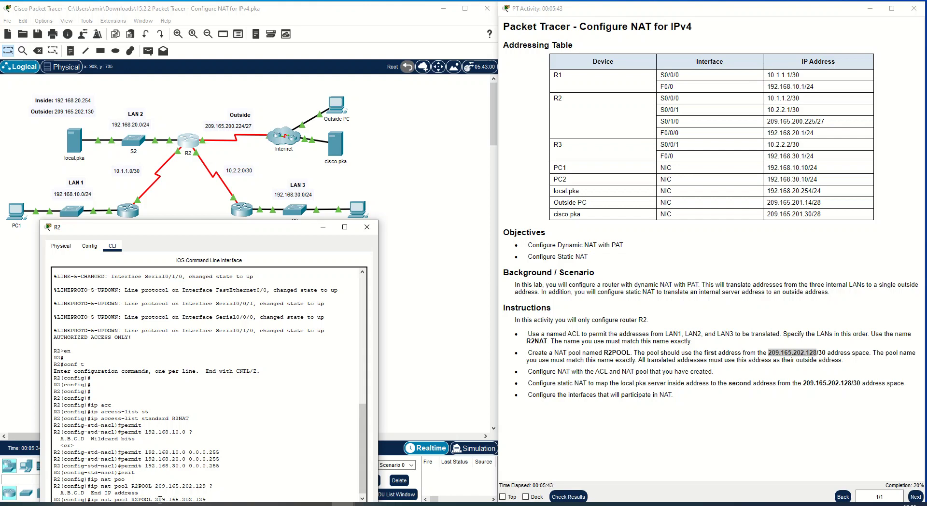
pyautogui.rightClick(204, 498)
pyautogui.click(235, 481)
pyautogui.click(213, 500)
pyautogui.rightClick(221, 495)
pyautogui.click(232, 505)
pyautogui.write('?')
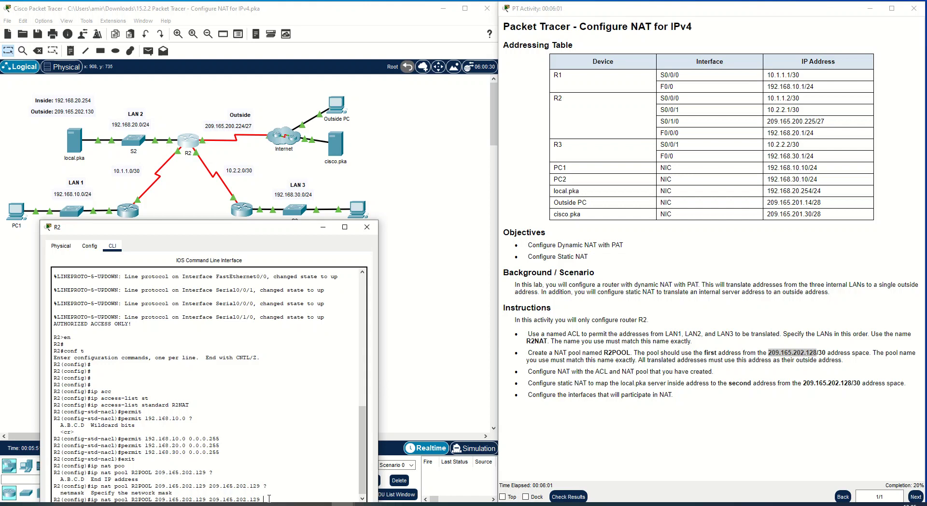
# Complete the R2POOL command with netmask 255.255.255.252 and execute it.
pyautogui.write('net')
pyautogui.press('Tab')
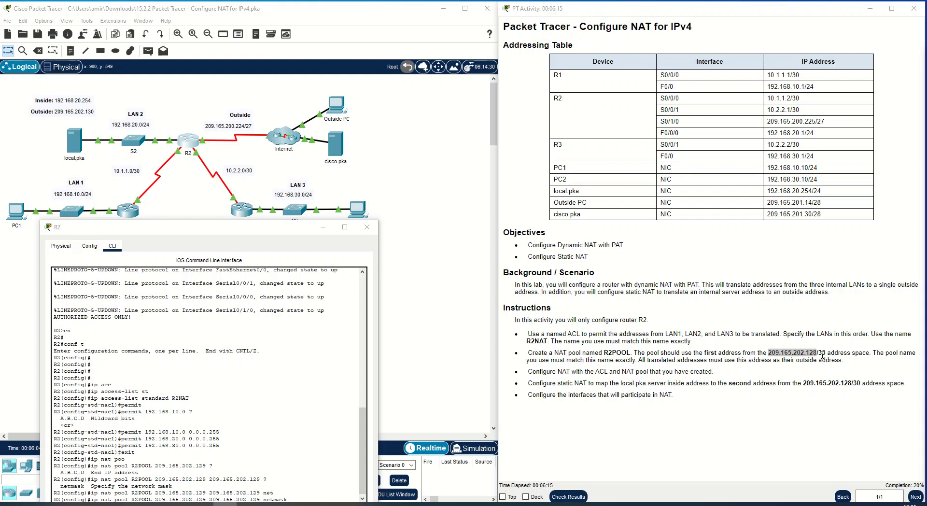
pyautogui.click(307, 498)
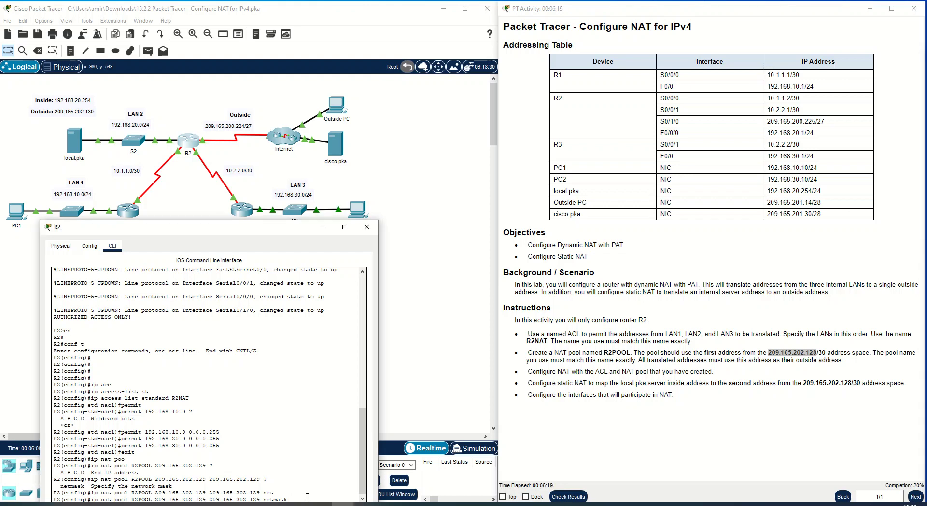
pyautogui.write('255.255.255.252')
pyautogui.press('Return')
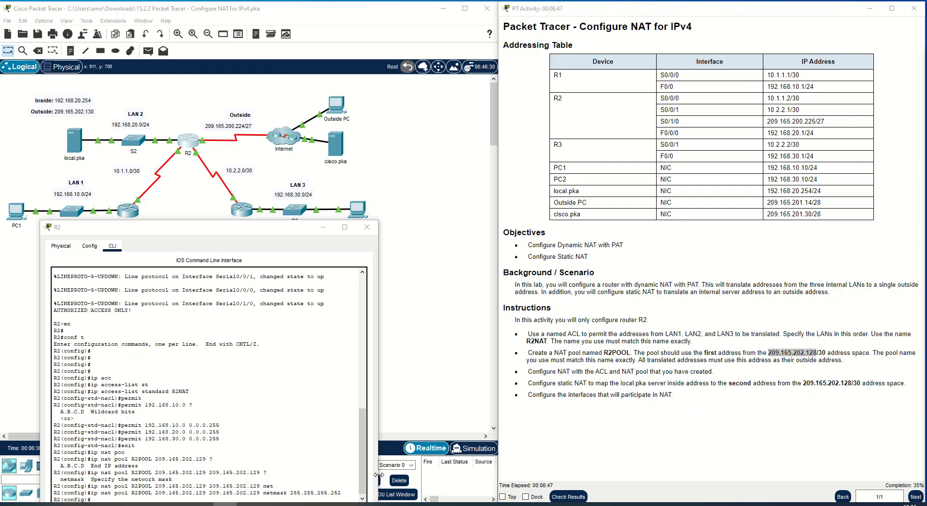
# Begin the dynamic NAT command with ip nat inside source list, expanding the abbreviated source keyword.
pyautogui.click(186, 495)
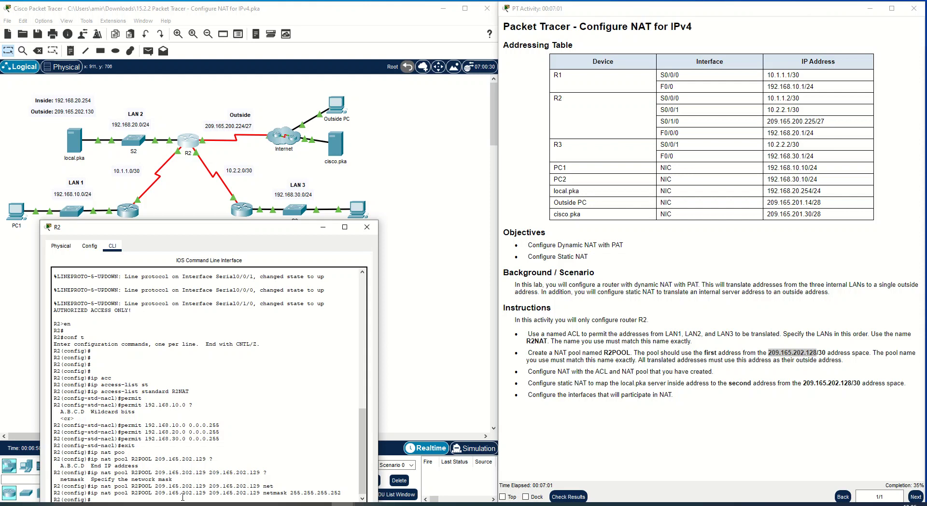
pyautogui.write('p nat inside so lis')
pyautogui.press('Tab')
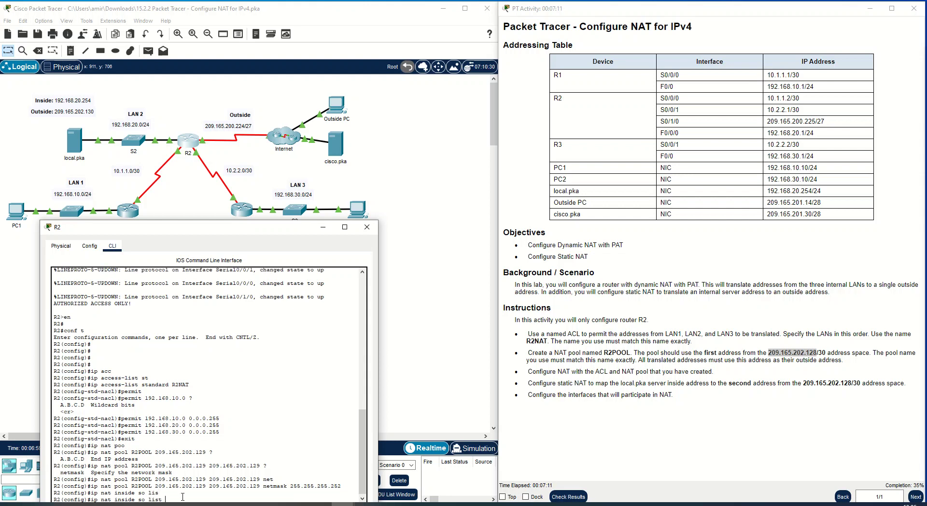
pyautogui.press('Left')
pyautogui.press('Left')
pyautogui.press('Left')
pyautogui.press('Left')
pyautogui.press('Left')
pyautogui.press('Left')
pyautogui.write('urce')
pyautogui.press('Right')
pyautogui.press('Right')
pyautogui.press('Right')
# Specify access list R2NAT in the dynamic NAT command and add the pool keyword.
pyautogui.doubleClick(179, 385)
pyautogui.rightClick(182, 388)
pyautogui.click(194, 395)
pyautogui.rightClick(176, 477)
pyautogui.click(197, 493)
pyautogui.press('BackSpace')
pyautogui.write('AT')
pyautogui.press('BackSpace')
pyautogui.press('BackSpace')
pyautogui.write('R2NAT pool')
# Complete the dynamic NAT command with pool R2POOL and the overload option, and execute it.
pyautogui.moveTo(132, 466); pyautogui.dragTo(151, 466)
pyautogui.rightClick(145, 470)
pyautogui.click(164, 475)
pyautogui.rightClick(218, 476)
pyautogui.click(237, 492)
pyautogui.write('erload')
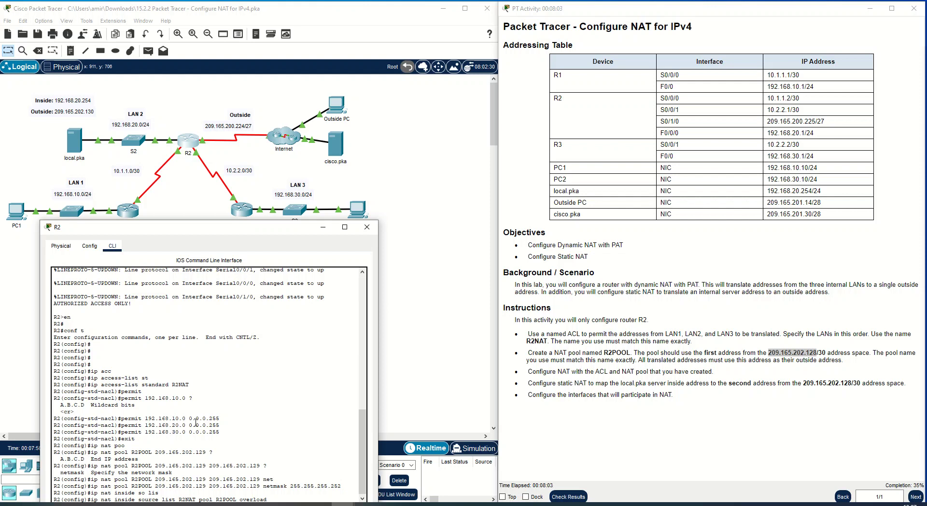
pyautogui.press('Return')
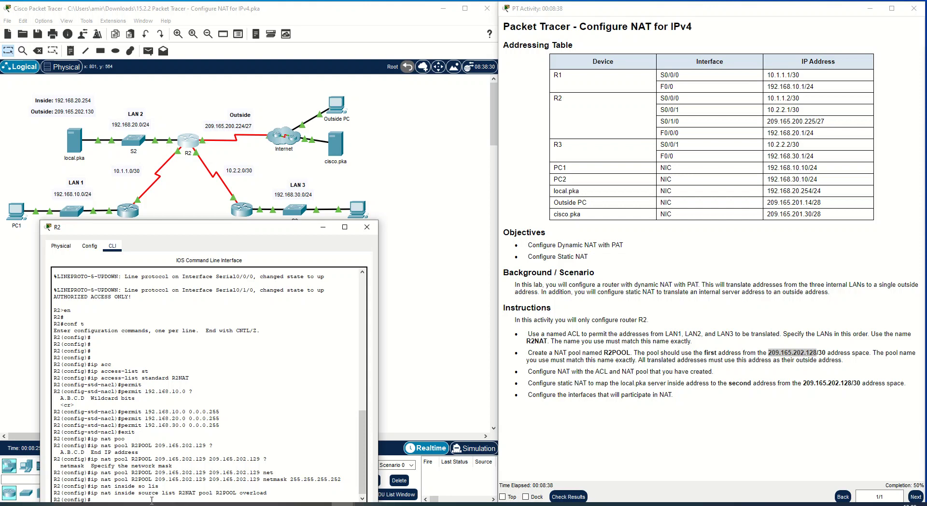
# Recall the previous NAT command and change it to begin a static translation with ip nat inside source static.
pyautogui.press('Up')
pyautogui.press('BackSpace')
pyautogui.press('BackSpace')
pyautogui.press('BackSpace')
pyautogui.press('BackSpace')
pyautogui.press('BackSpace')
pyautogui.press('BackSpace')
pyautogui.press('BackSpace')
pyautogui.press('BackSpace')
pyautogui.press('BackSpace')
pyautogui.press('BackSpace')
pyautogui.press('BackSpace')
pyautogui.press('BackSpace')
pyautogui.press('BackSpace')
pyautogui.press('BackSpace')
pyautogui.press('BackSpace')
pyautogui.press('BackSpace')
pyautogui.press('BackSpace')
pyautogui.press('BackSpace')
pyautogui.press('BackSpace')
pyautogui.press('BackSpace')
pyautogui.press('BackSpace')
pyautogui.press('BackSpace')
pyautogui.press('BackSpace')
pyautogui.press('BackSpace')
pyautogui.press('BackSpace')
pyautogui.press('BackSpace')
pyautogui.press('BackSpace')
pyautogui.press('BackSpace')
pyautogui.press('BackSpace')
pyautogui.press('BackSpace')
pyautogui.press('BackSpace')
pyautogui.press('Tab')
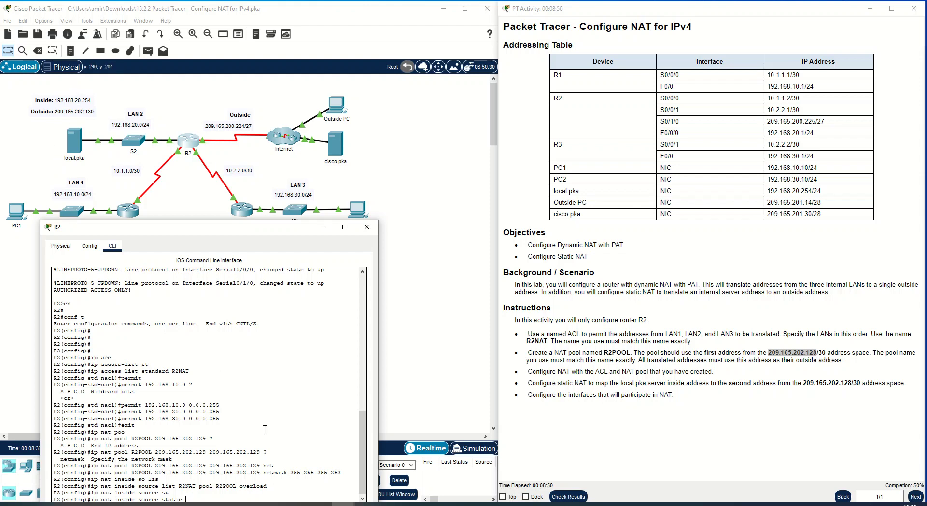
# Map inside address 192.168.20.254 to outside address 209.165.202.130, execute the static NAT command, and highlight the matching instruction about the second address.
pyautogui.write('192.')
pyautogui.write('168')
pyautogui.write('6')
pyautogui.write('20.2')
pyautogui.write('54')
pyautogui.write('209')
pyautogui.write('.165')
pyautogui.write('.202.')
pyautogui.write('130')
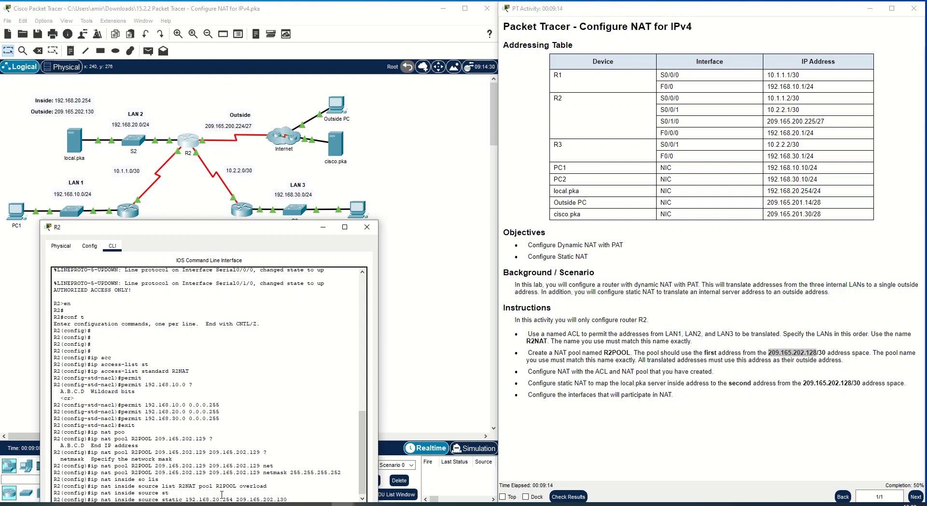
pyautogui.press('Return')
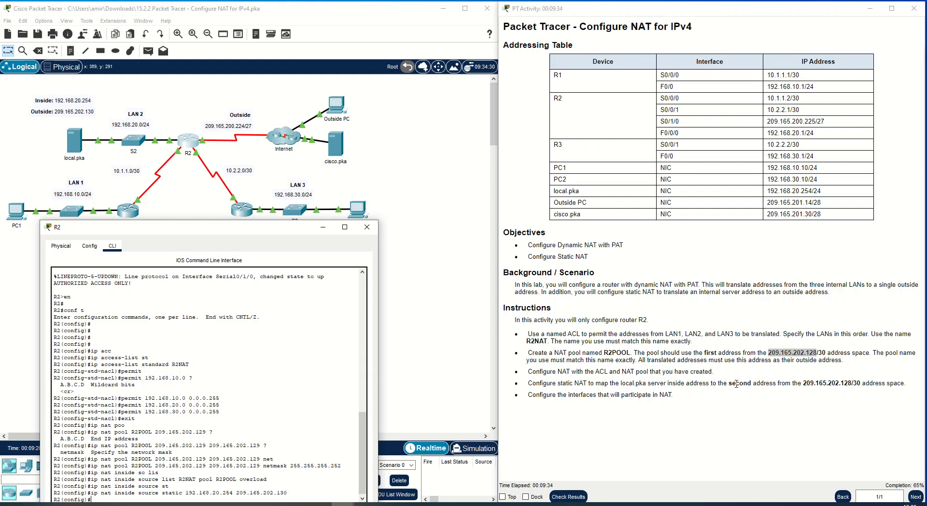
pyautogui.moveTo(729, 383); pyautogui.dragTo(853, 386)
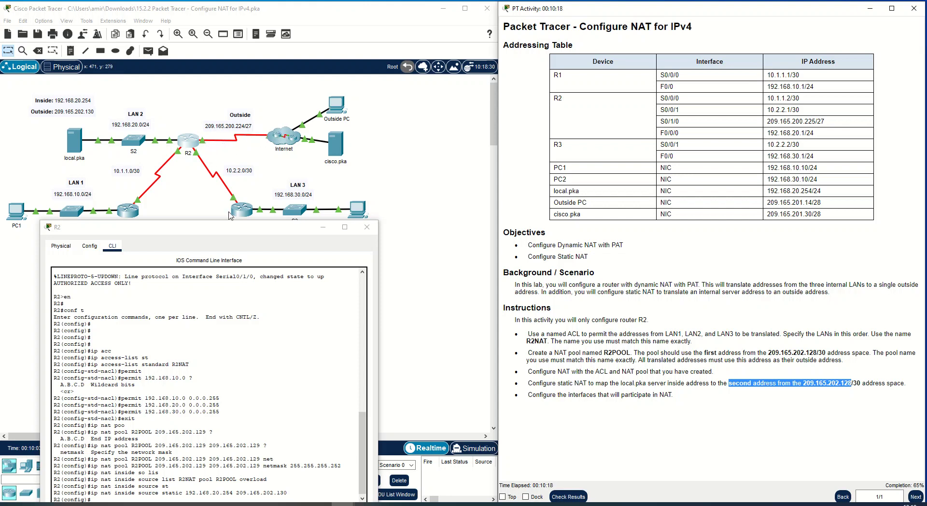
# Enter interface FastEthernet 0/0 on R2 and set it as an inside interface with ip nat inside.
pyautogui.click(133, 501)
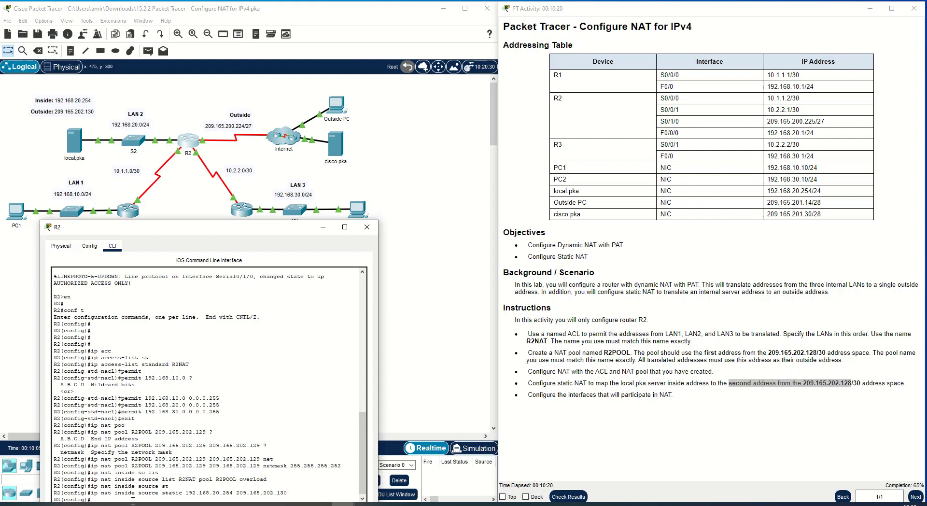
pyautogui.write('int fa')
pyautogui.press('Tab')
pyautogui.write('0/90')
pyautogui.press('BackSpace')
pyautogui.press('BackSpace')
pyautogui.write('0')
pyautogui.press('Return')
pyautogui.write('ip nat in')
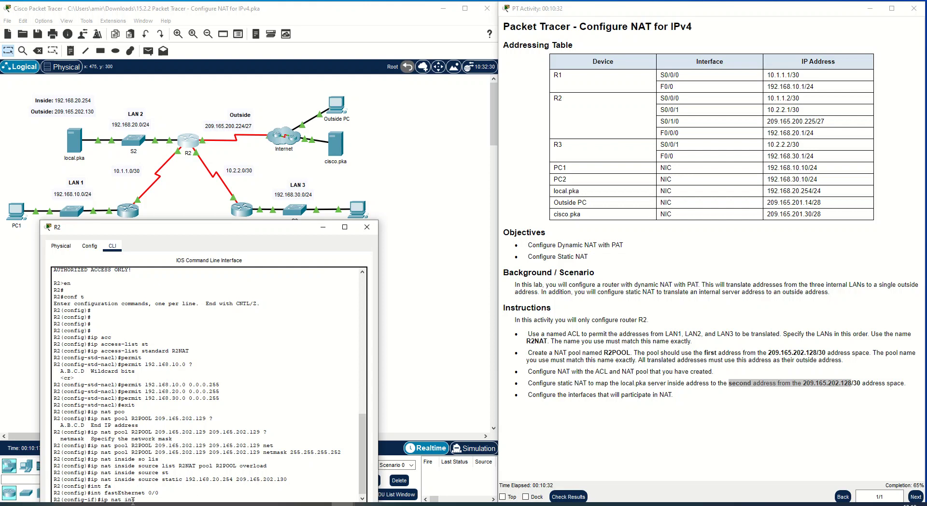
pyautogui.write('s')
pyautogui.press('Tab')
pyautogui.press('Return')
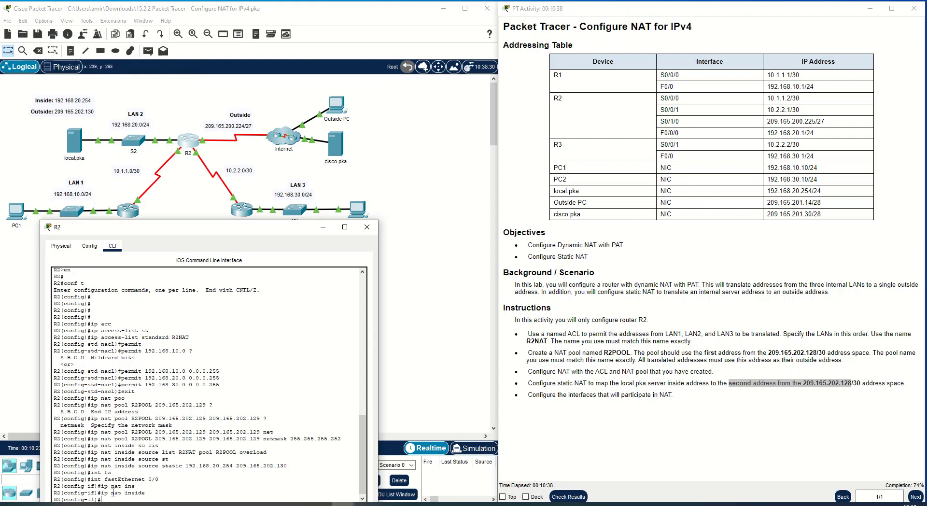
# Reuse the interface command to enter s0/0/0 and set it as a NAT inside interface.
pyautogui.press('Up')
pyautogui.press('Up')
pyautogui.press('BackSpace')
pyautogui.press('BackSpace')
pyautogui.press('BackSpace')
pyautogui.press('BackSpace')
pyautogui.press('BackSpace')
pyautogui.press('BackSpace')
pyautogui.press('BackSpace')
pyautogui.press('BackSpace')
pyautogui.press('BackSpace')
pyautogui.press('BackSpace')
pyautogui.press('BackSpace')
pyautogui.press('BackSpace')
pyautogui.press('BackSpace')
pyautogui.press('BackSpace')
pyautogui.press('BackSpace')
pyautogui.press('BackSpace')
pyautogui.write('s0/0/0')
pyautogui.press('Return')
pyautogui.write('ip nat ins')
pyautogui.press('Tab')
pyautogui.press('Tab')
# Enter interface s0/0/1 by editing the recalled interface command and apply ip nat inside to it.
pyautogui.press('Up')
pyautogui.press('BackSpace')
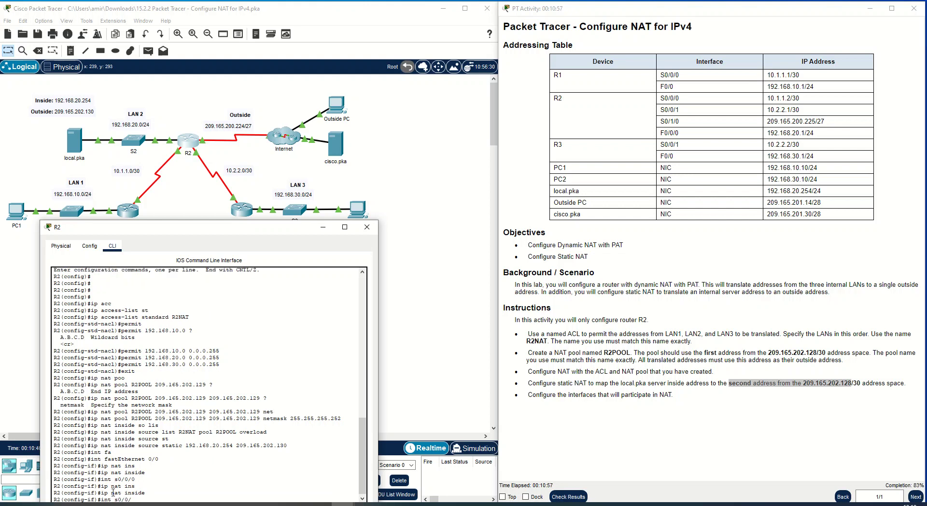
pyautogui.press('Return')
pyautogui.write('ip nat inside')
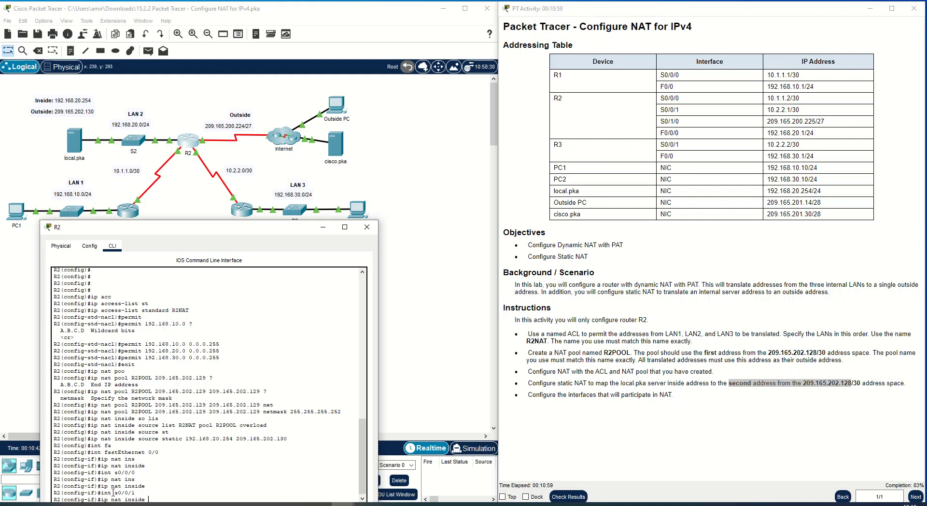
pyautogui.press('Return')
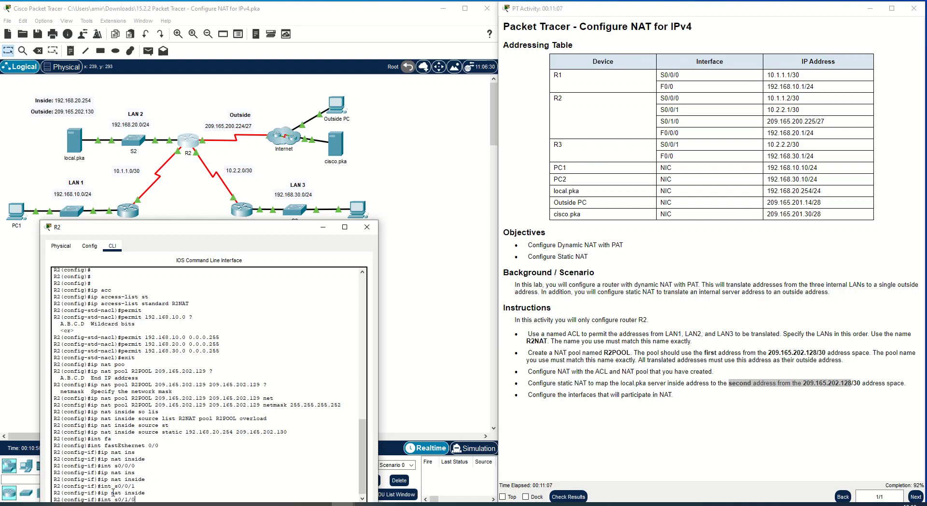
# Enter interface s0/1/0 and set it as the outside interface with ip nat outside.
pyautogui.press('Return')
pyautogui.write('ip nat ins')
pyautogui.press('Tab')
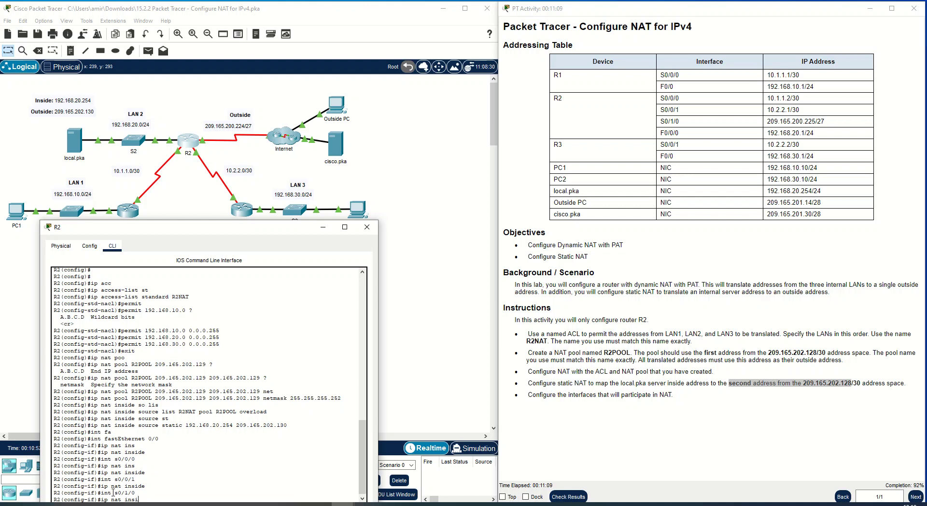
pyautogui.press('BackSpace')
pyautogui.press('BackSpace')
pyautogui.press('BackSpace')
pyautogui.write('outs')
pyautogui.press('Tab')
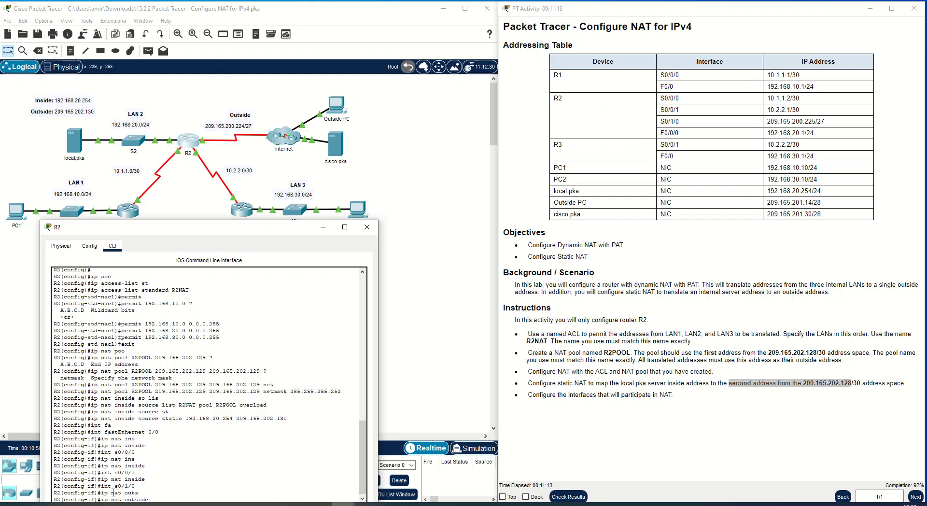
pyautogui.press('Return')
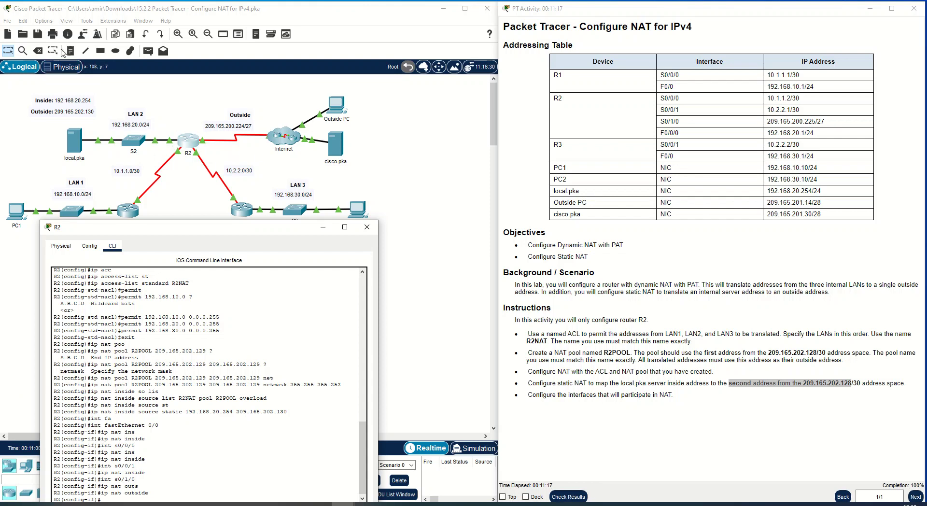
# Temporarily show port labels in the logical workspace to examine R2's interfaces, hide them again, and close the preferences.
pyautogui.click(43, 21)
pyautogui.click(57, 33)
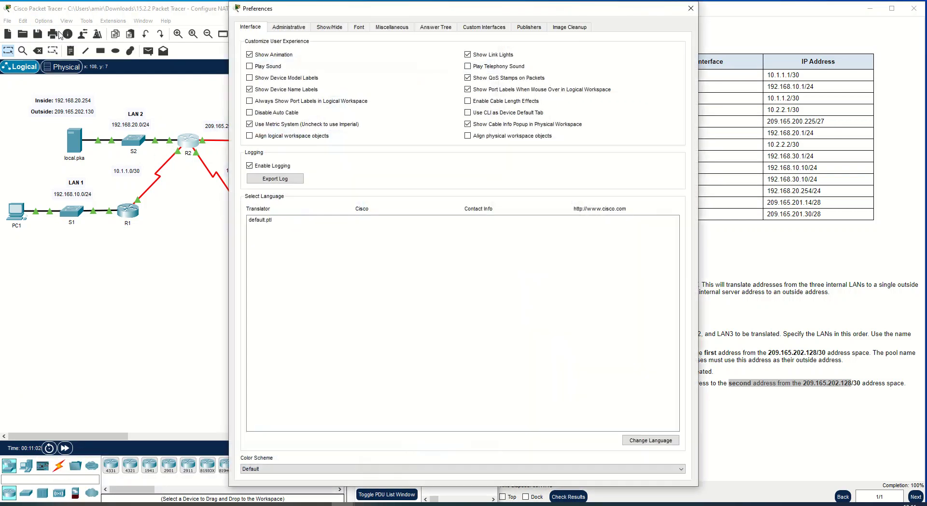
pyautogui.click(249, 102)
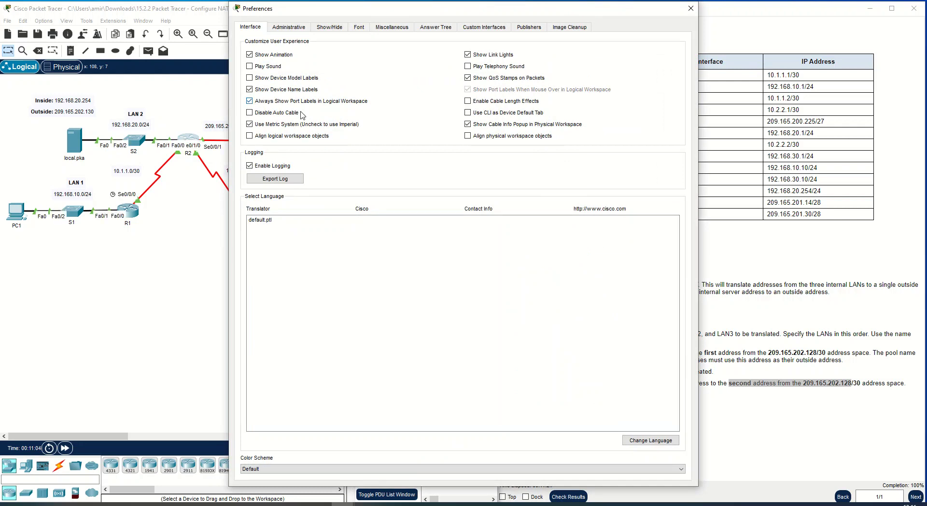
pyautogui.moveTo(389, 5); pyautogui.dragTo(568, 52)
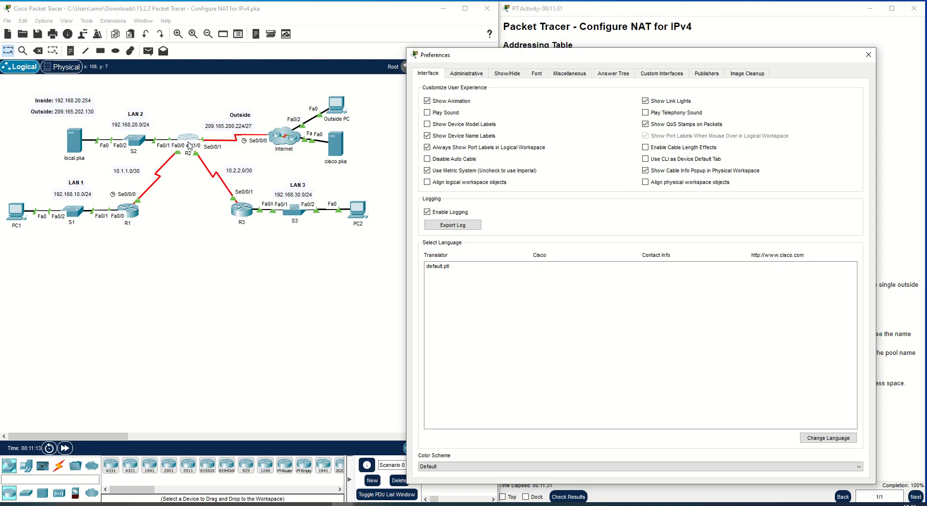
pyautogui.moveTo(565, 59); pyautogui.dragTo(225, 178)
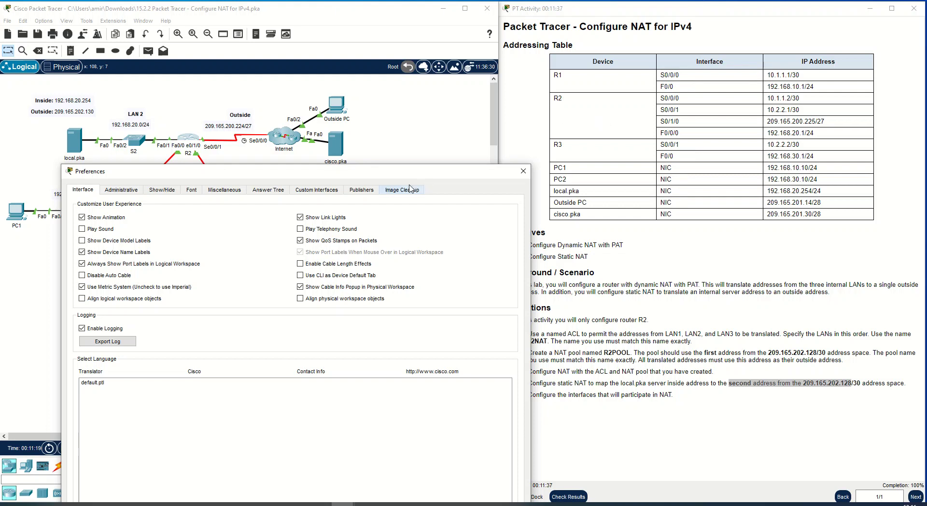
pyautogui.moveTo(347, 175); pyautogui.dragTo(379, 235)
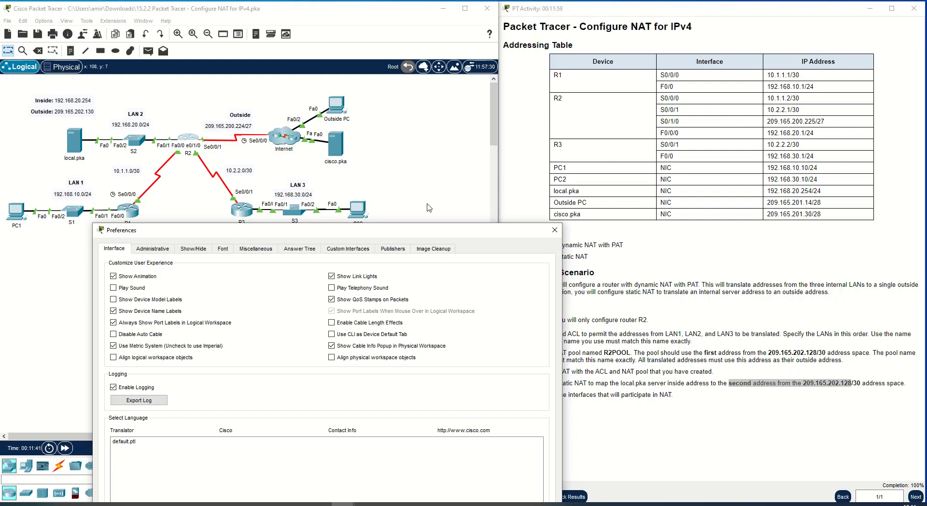
pyautogui.moveTo(386, 233); pyautogui.dragTo(410, 240)
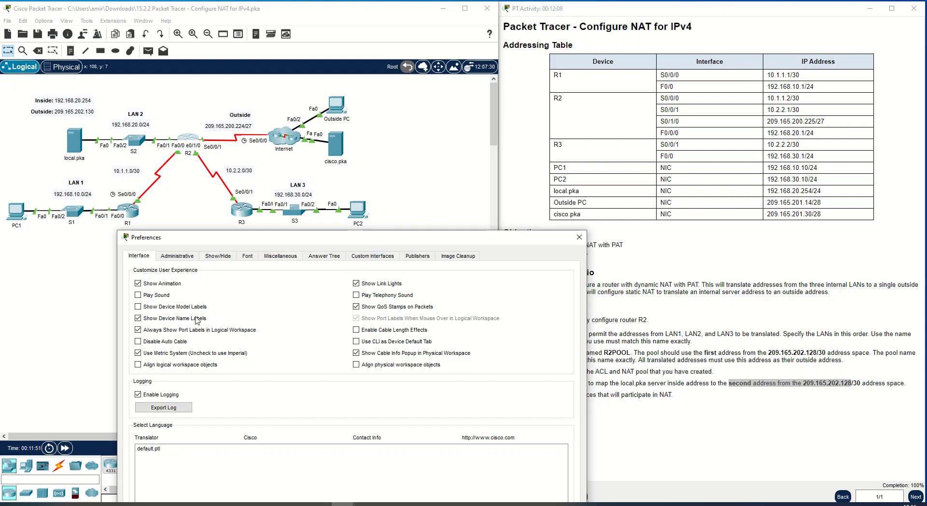
pyautogui.click(139, 331)
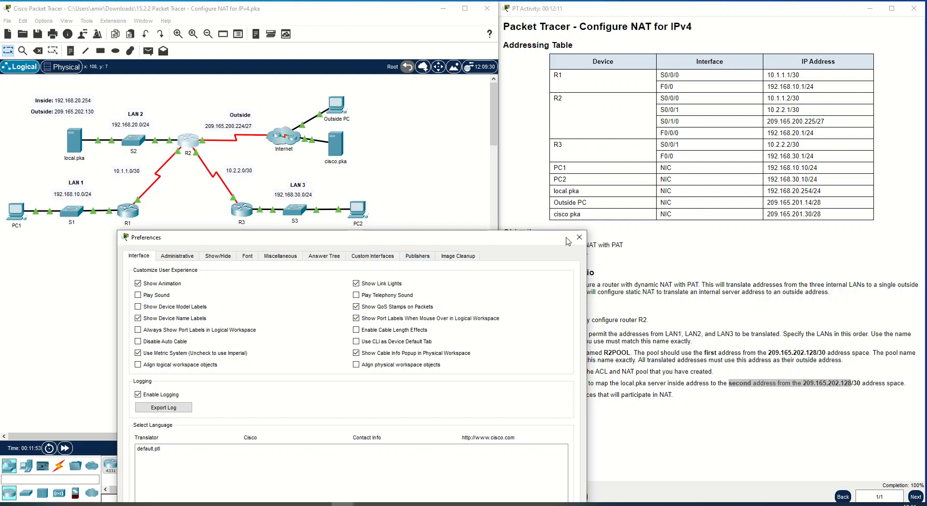
pyautogui.click(579, 237)
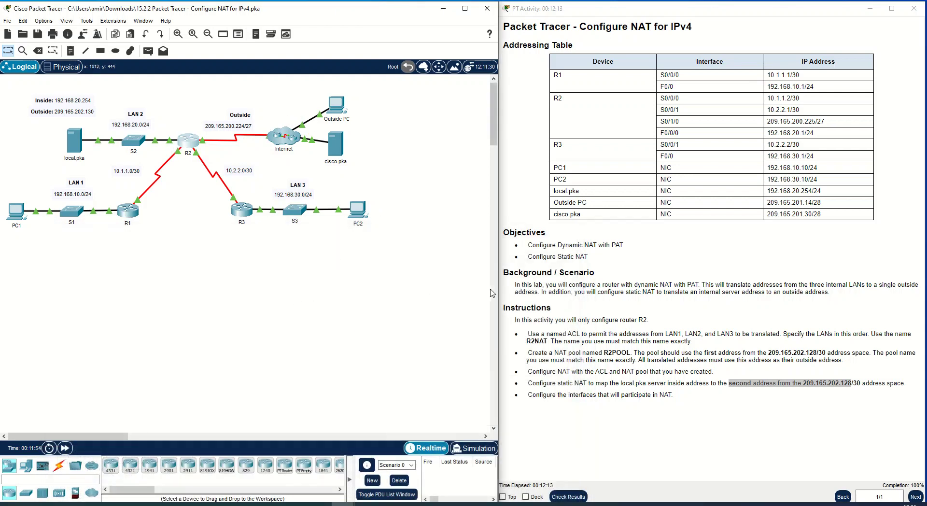
# Reopen R2's command line and leave configuration mode with end.
pyautogui.click(189, 144)
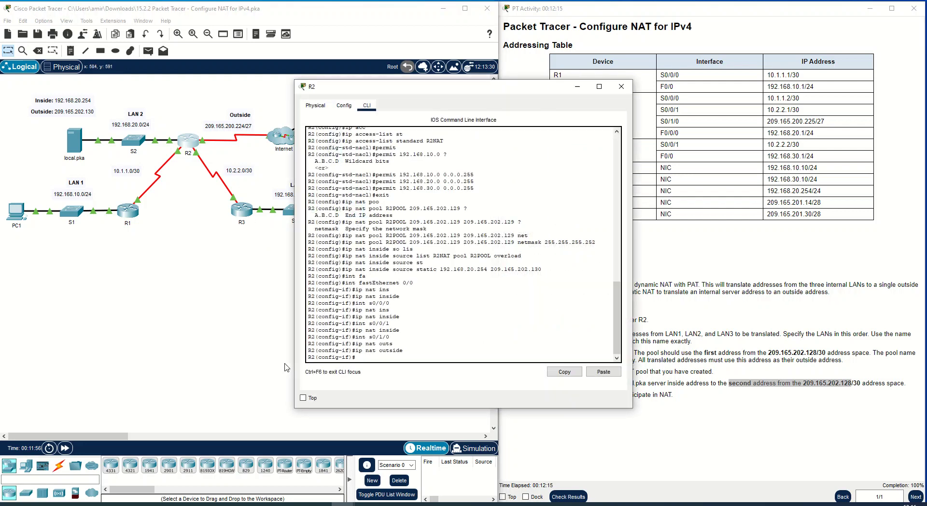
pyautogui.write('end')
pyautogui.press('Return')
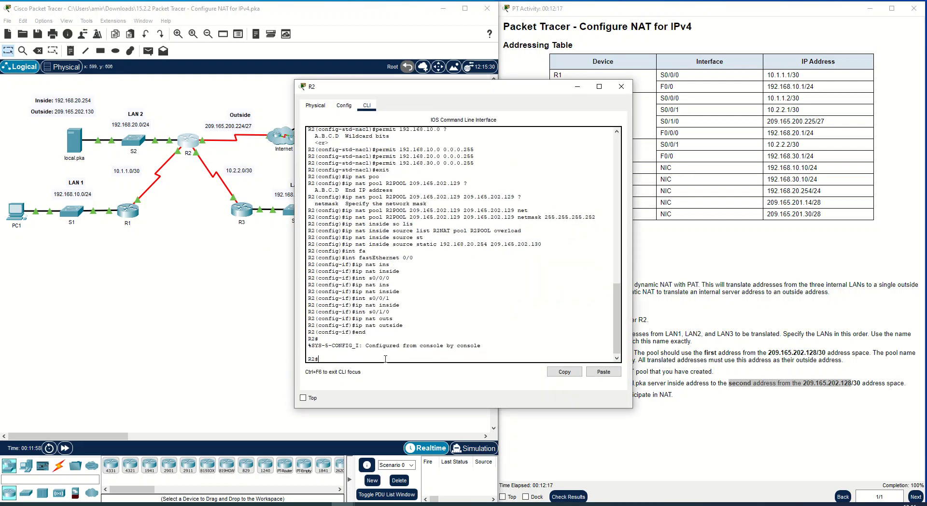
pyautogui.press('Return')
# List the available show ip options and try running show ip nat.
pyautogui.write('show')
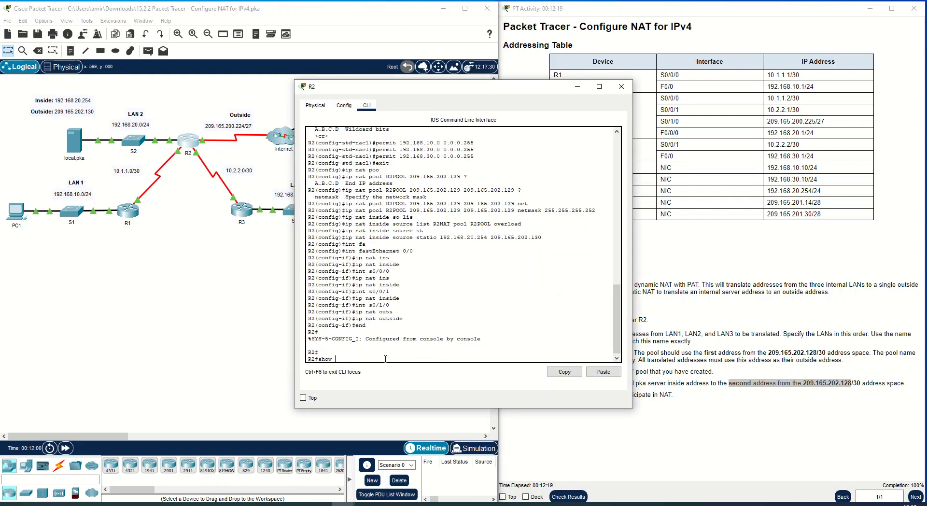
pyautogui.write(' ip ?')
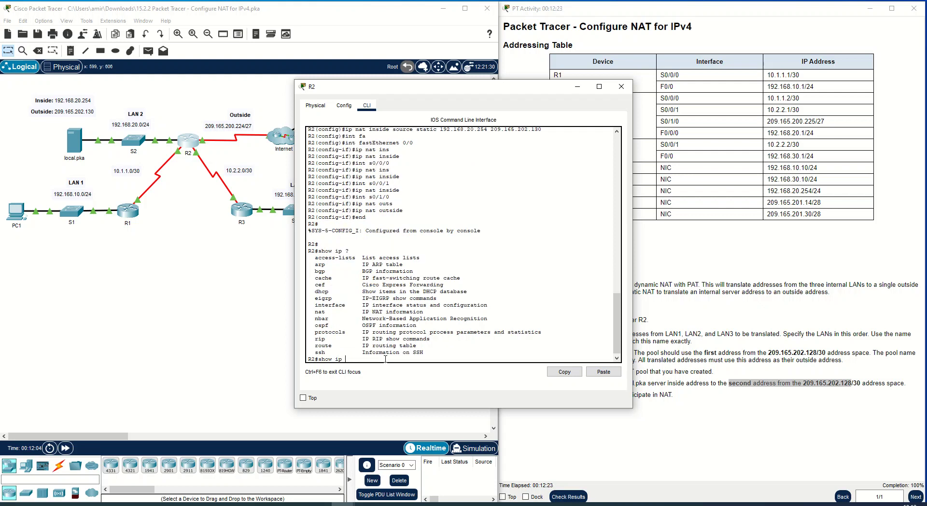
pyautogui.write('nat')
pyautogui.press('Return')
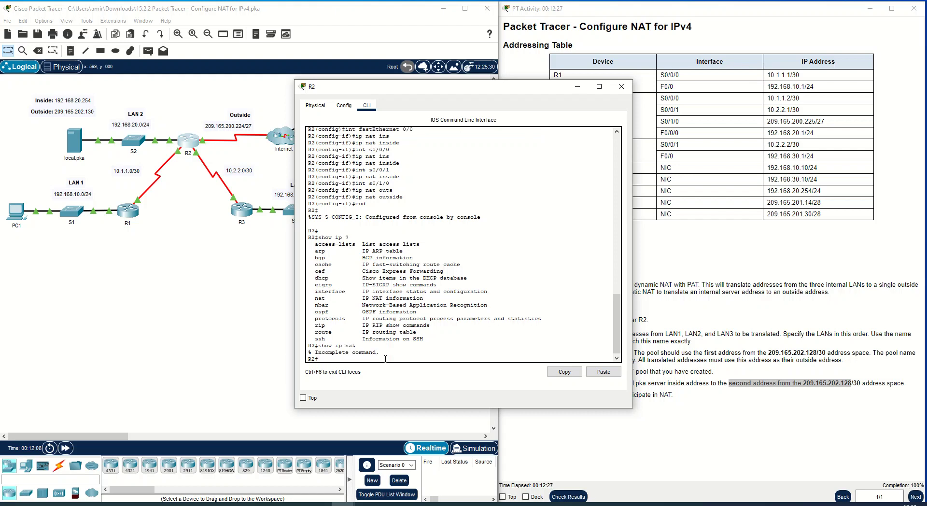
# Try the show nat command and request its help options.
pyautogui.write('show nat')
pyautogui.press('Tab')
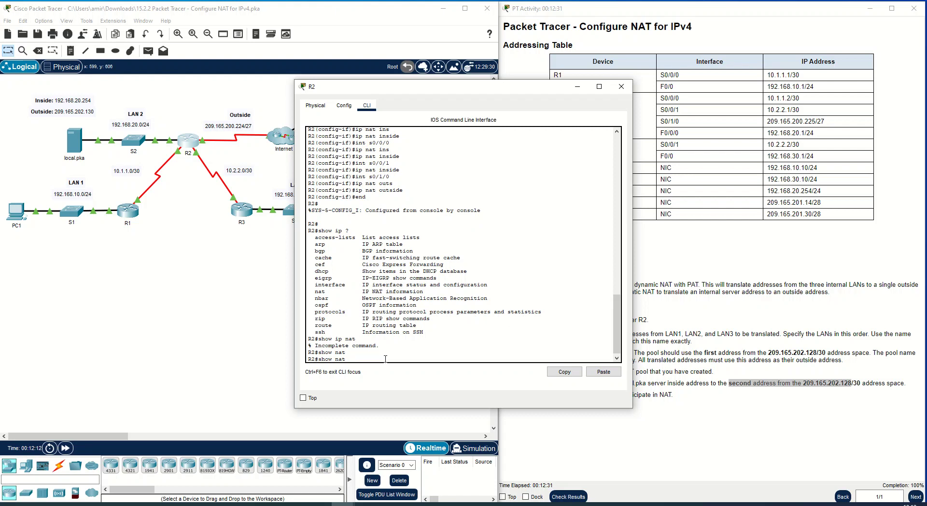
pyautogui.write('?')
pyautogui.press('Return')
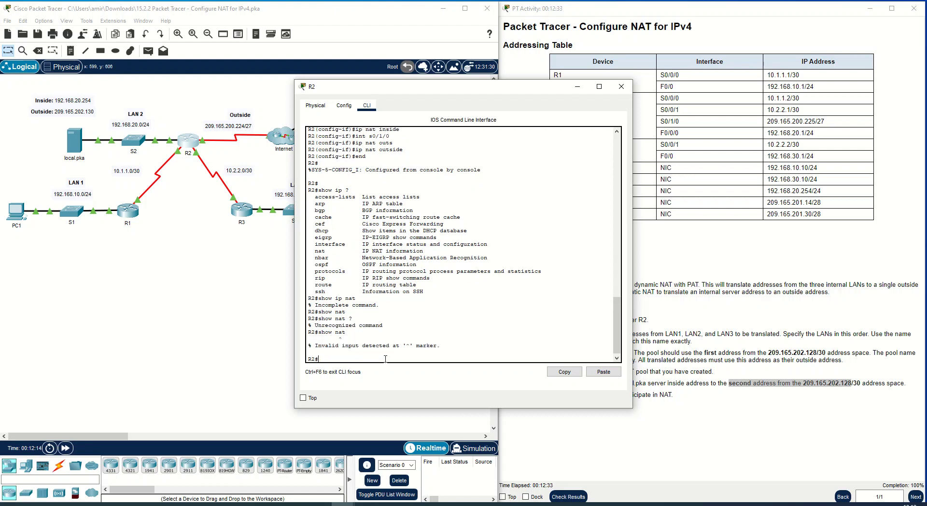
# List all available show commands through to the end of the help output.
pyautogui.write('show ?')
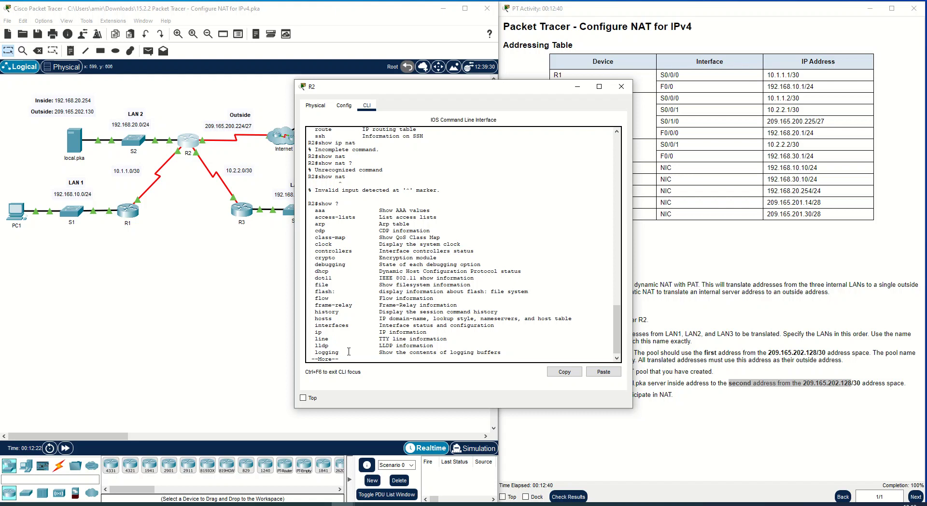
pyautogui.press('space')
pyautogui.press('space')
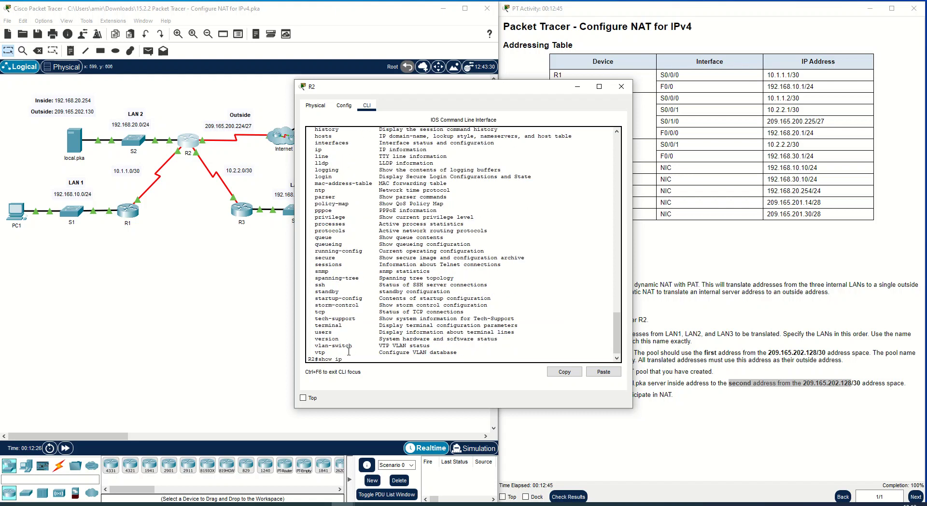
# List the show ip options again and the options available under show ip nat.
pyautogui.write('ip ?')
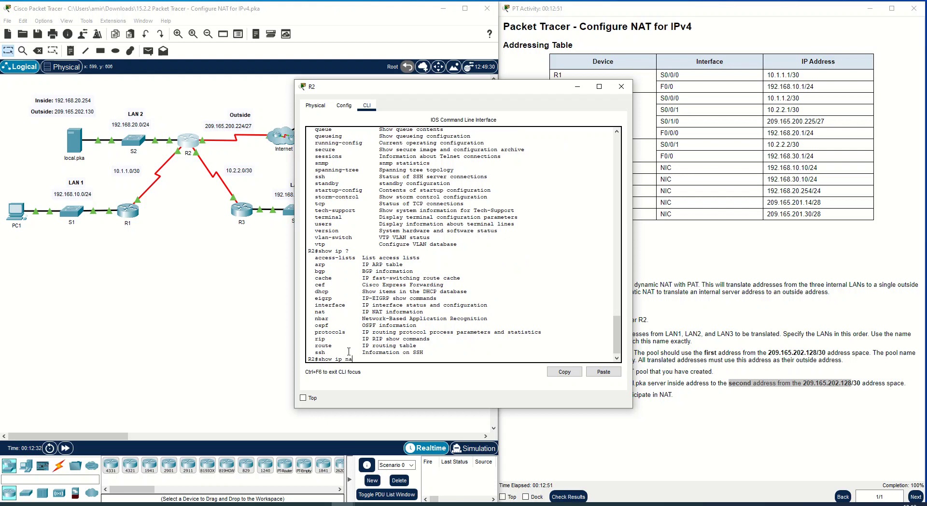
pyautogui.write('nat')
pyautogui.press('Tab')
pyautogui.write('?')
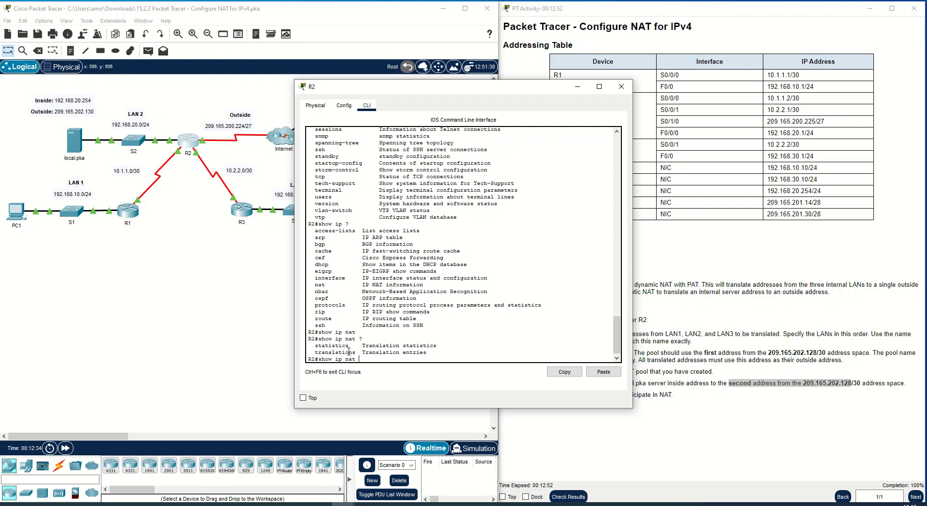
# Display R2's NAT statistics with show ip nat statistics.
pyautogui.write('st')
pyautogui.press('Tab')
pyautogui.press('Return')
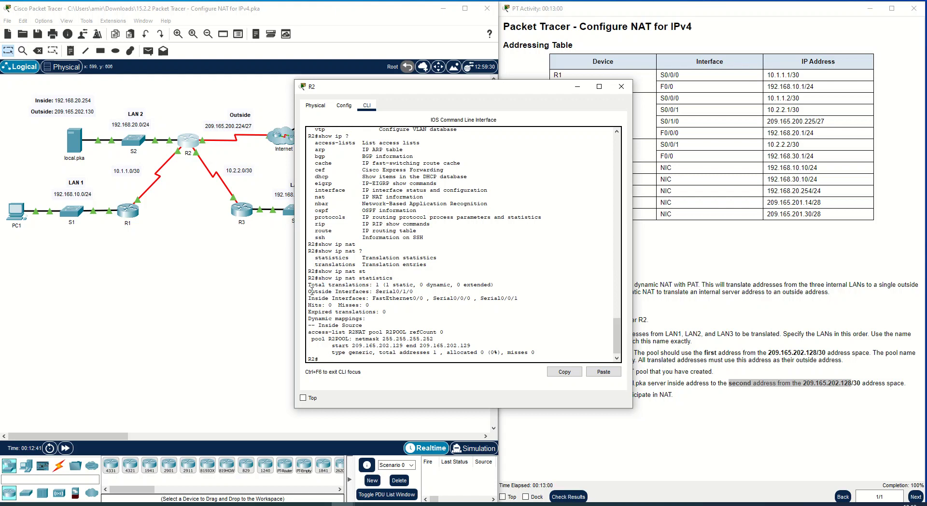
# Highlight the total translations and the outside interfaces line in the NAT statistics output.
pyautogui.moveTo(311, 284); pyautogui.dragTo(385, 284)
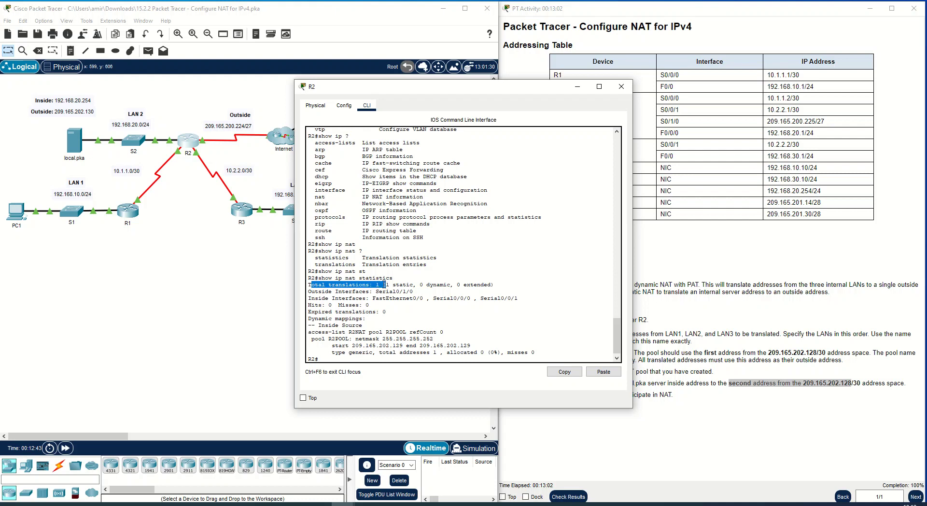
pyautogui.click(385, 285)
pyautogui.moveTo(308, 291); pyautogui.dragTo(414, 292)
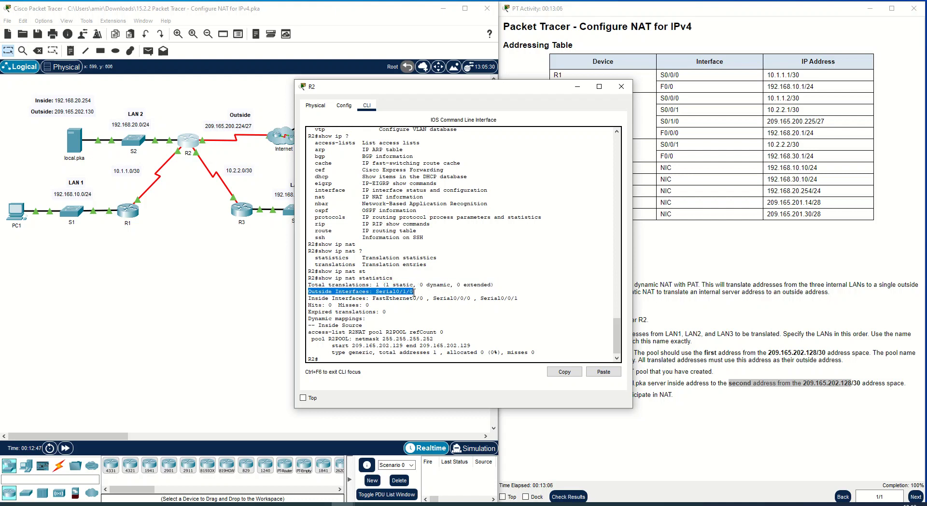
# Highlight the inside interfaces line, the R2POOL netmask and the pool's start and end addresses in the NAT statistics output.
pyautogui.moveTo(518, 298); pyautogui.dragTo(307, 300)
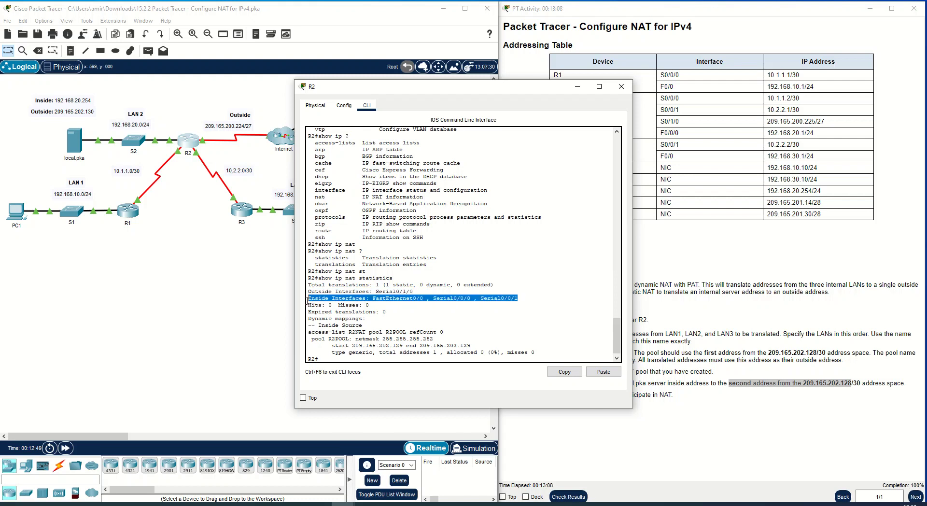
pyautogui.moveTo(311, 332); pyautogui.dragTo(433, 338)
pyautogui.click(389, 328)
pyautogui.click(358, 345)
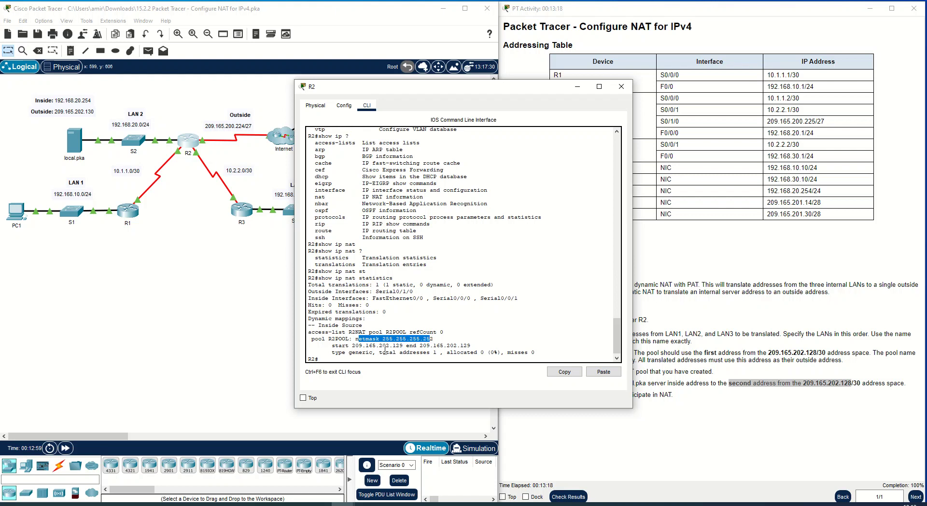
pyautogui.click(380, 352)
pyautogui.moveTo(335, 345); pyautogui.dragTo(473, 347)
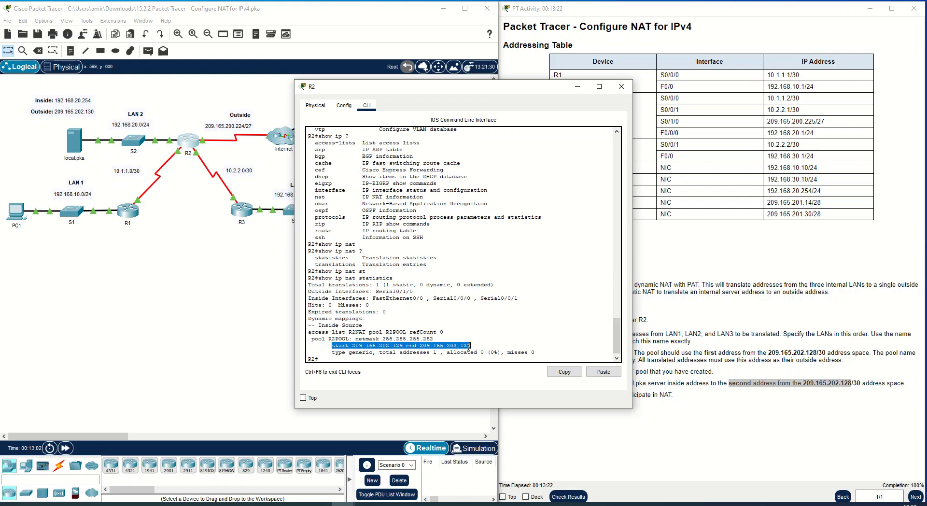
# Display R2's NAT translation table with show ip nat translations.
pyautogui.click(460, 358)
pyautogui.write('show nat')
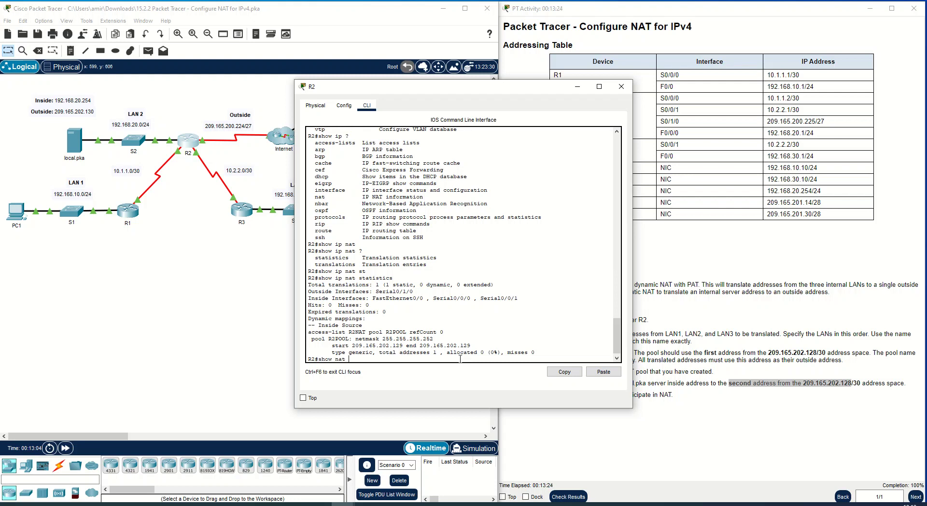
pyautogui.press('Up')
pyautogui.press('BackSpace')
pyautogui.press('BackSpace')
pyautogui.press('BackSpace')
pyautogui.press('BackSpace')
pyautogui.press('BackSpace')
pyautogui.press('BackSpace')
pyautogui.press('BackSpace')
pyautogui.press('BackSpace')
pyautogui.write('tr')
pyautogui.press('Tab')
pyautogui.press('Return')
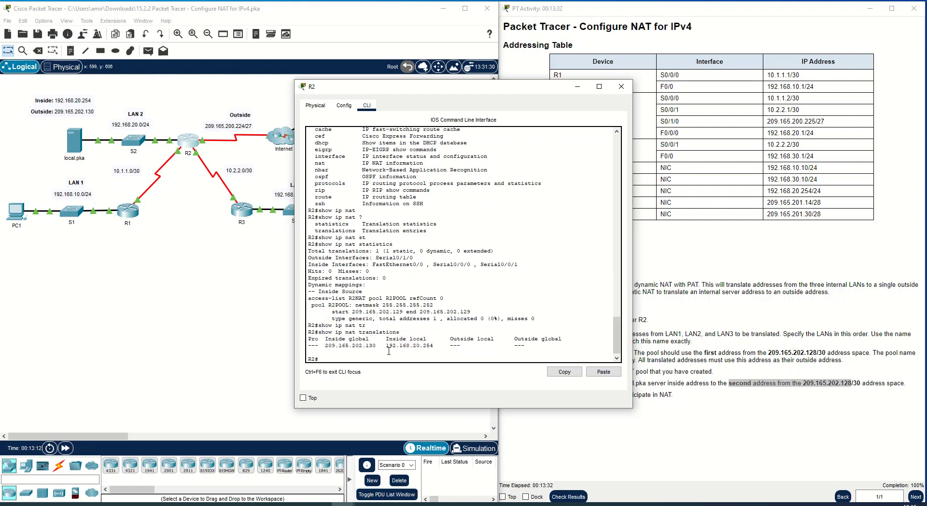
# Highlight the inside global and inside local addresses of the static entry in the NAT translation table.
pyautogui.moveTo(325, 345); pyautogui.dragTo(372, 346)
pyautogui.click(373, 346)
pyautogui.moveTo(322, 341); pyautogui.dragTo(434, 340)
# Display R2's running configuration and page through it to the NAT and access list section.
pyautogui.click(431, 354)
pyautogui.press('Return')
pyautogui.press('space')
pyautogui.press('space')
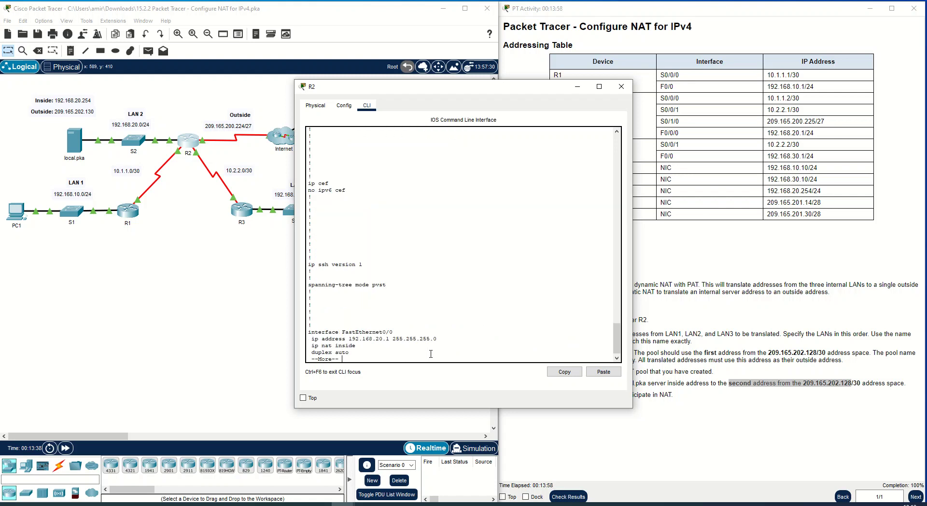
pyautogui.press('space')
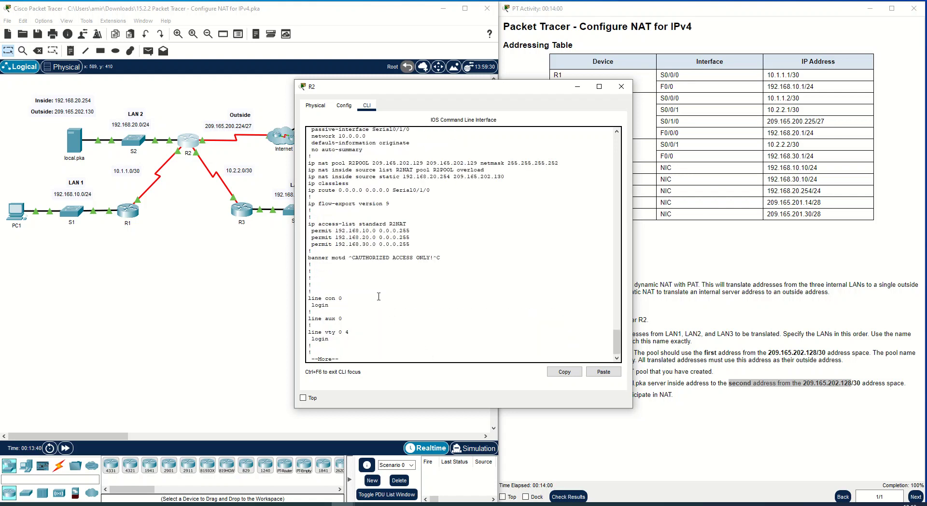
# Highlight the R2NAT access list and the NAT pool, overload and static mapping lines in the running configuration.
pyautogui.moveTo(424, 243); pyautogui.dragTo(297, 226)
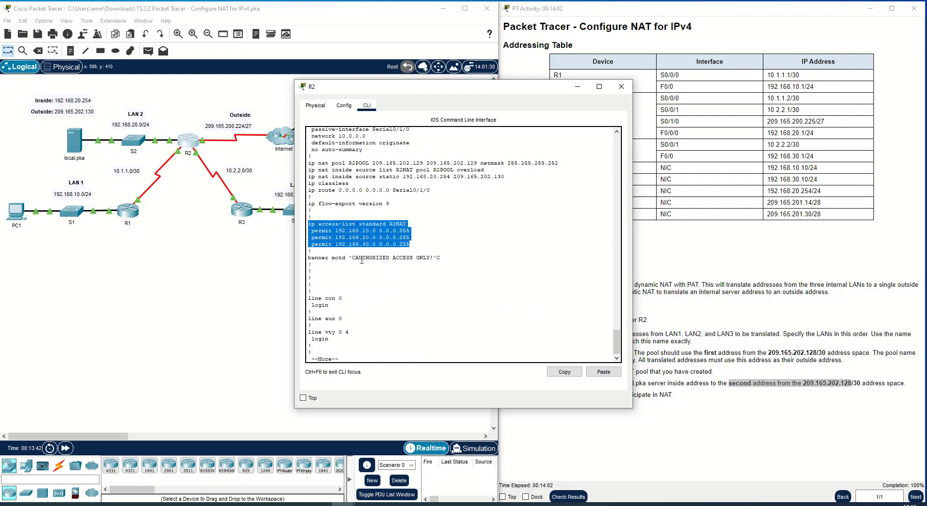
pyautogui.scroll(3, 367, 241)
pyautogui.scroll(3, 438, 247)
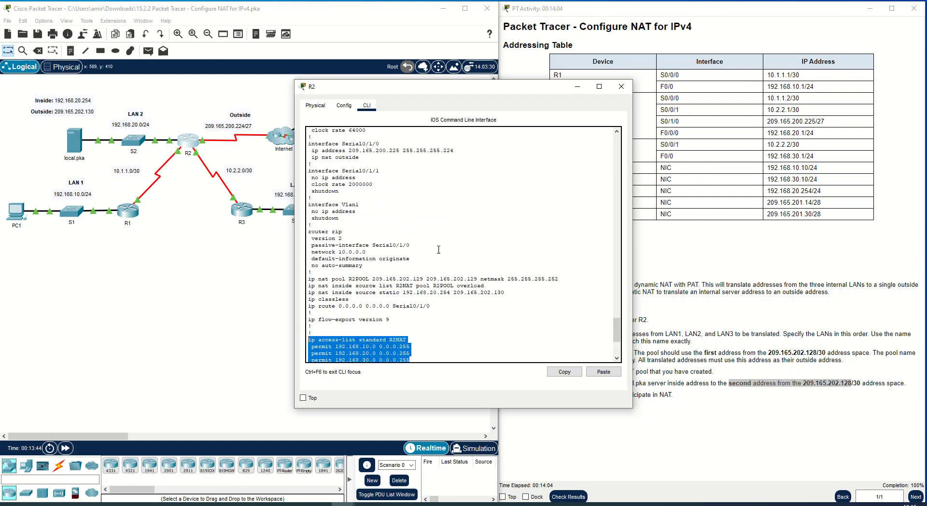
pyautogui.moveTo(507, 292); pyautogui.dragTo(297, 282)
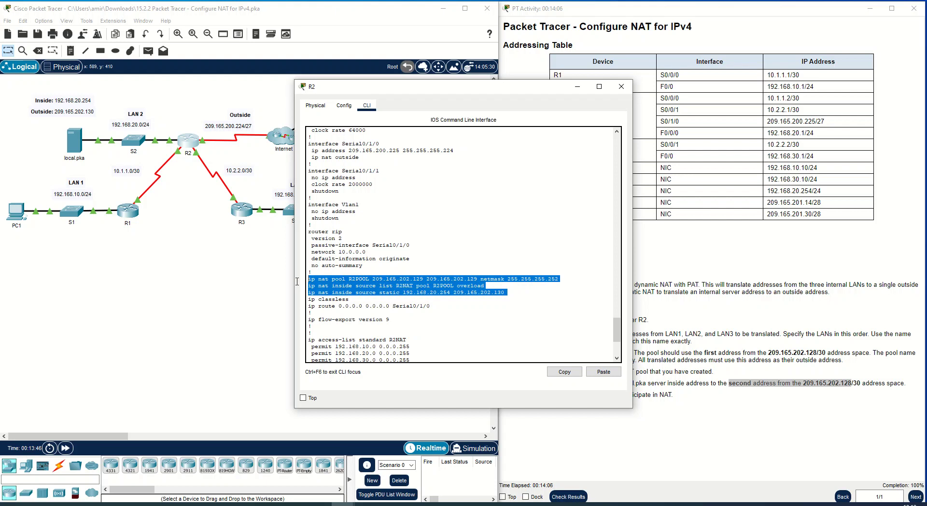
pyautogui.moveTo(484, 285); pyautogui.dragTo(309, 286)
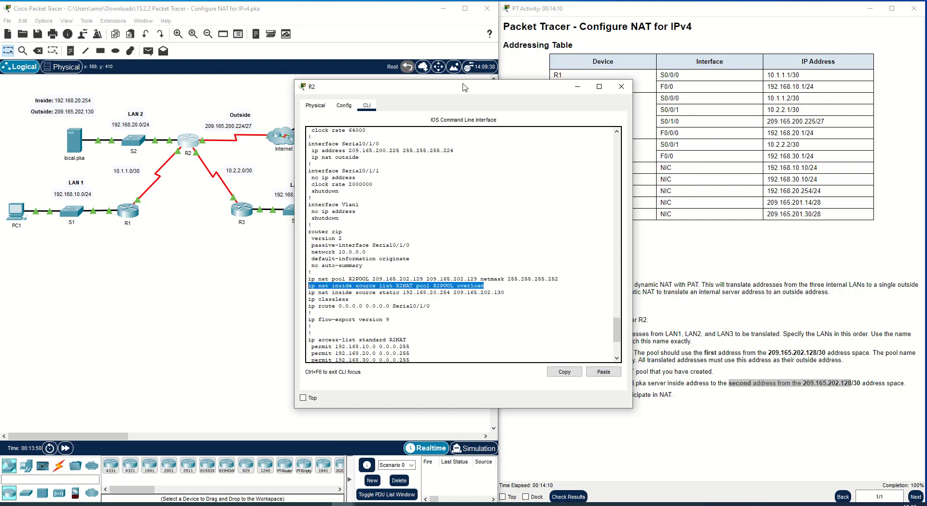
pyautogui.moveTo(504, 292); pyautogui.dragTo(308, 292)
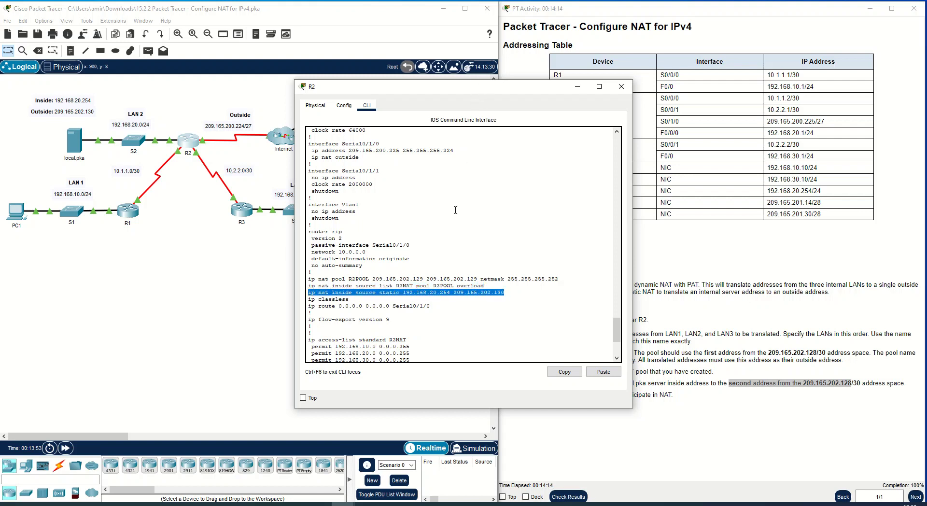
pyautogui.click(399, 286)
pyautogui.moveTo(508, 292); pyautogui.dragTo(308, 293)
# Review the interfaces' ip nat settings in the running configuration and close R2's window.
pyautogui.scroll(10, 400, 267)
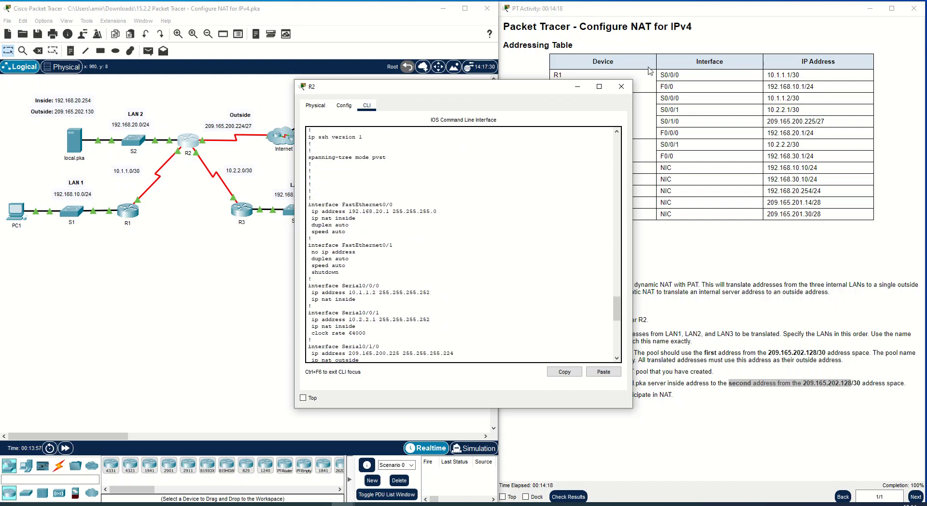
pyautogui.click(621, 86)
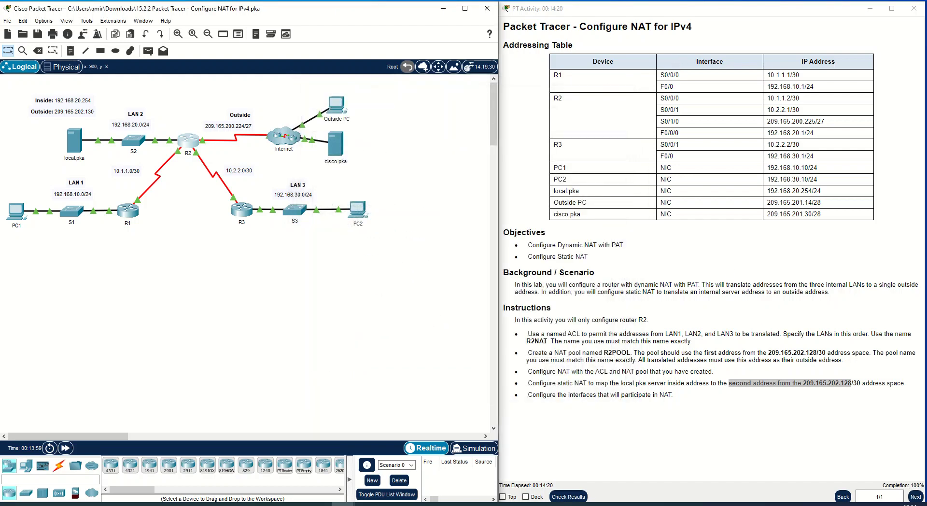